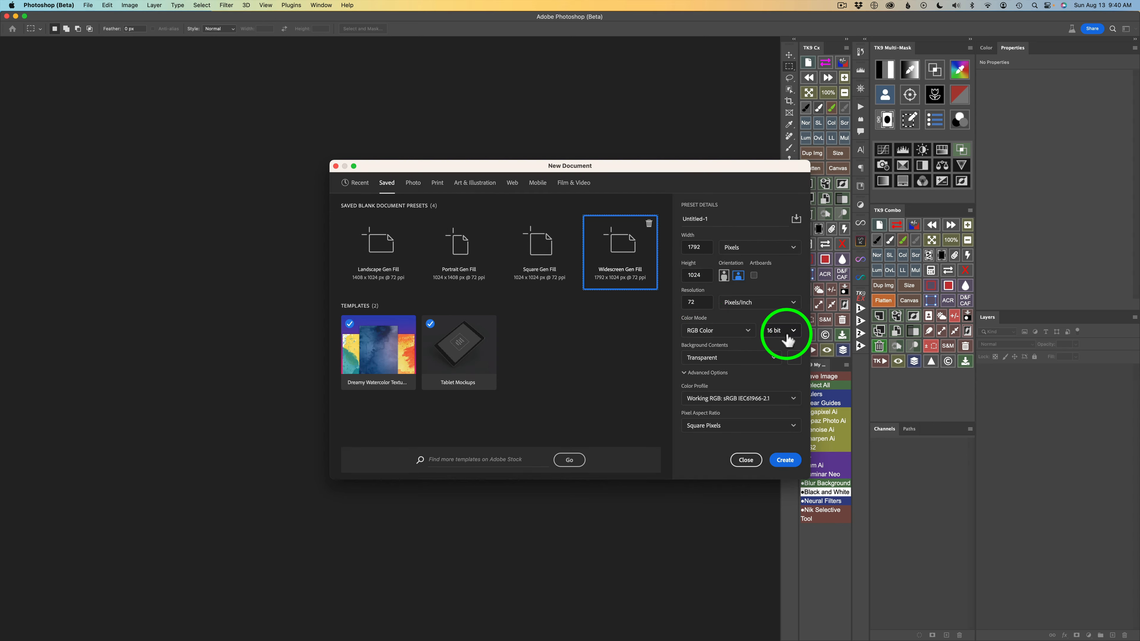
# Create the Widescreen Gen Fill document and generatively fill it with "Stream of Consciousness, Nebulous Galaxy, Side profile of a beautiful Woman in the clouds".
pyautogui.click(785, 461)
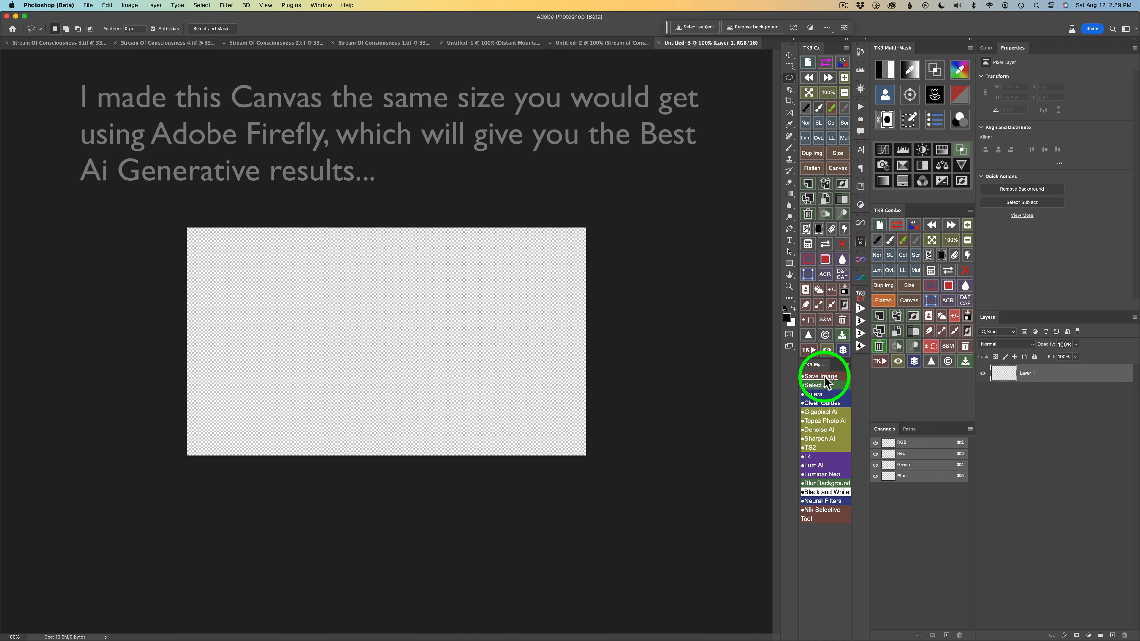
pyautogui.click(826, 385)
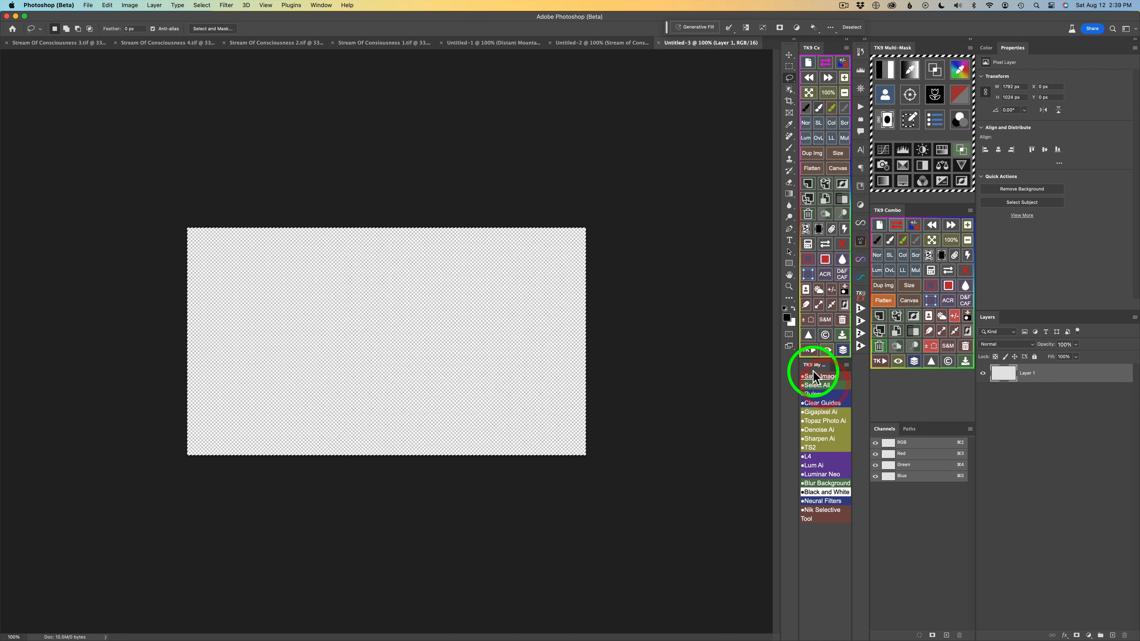
pyautogui.click(705, 32)
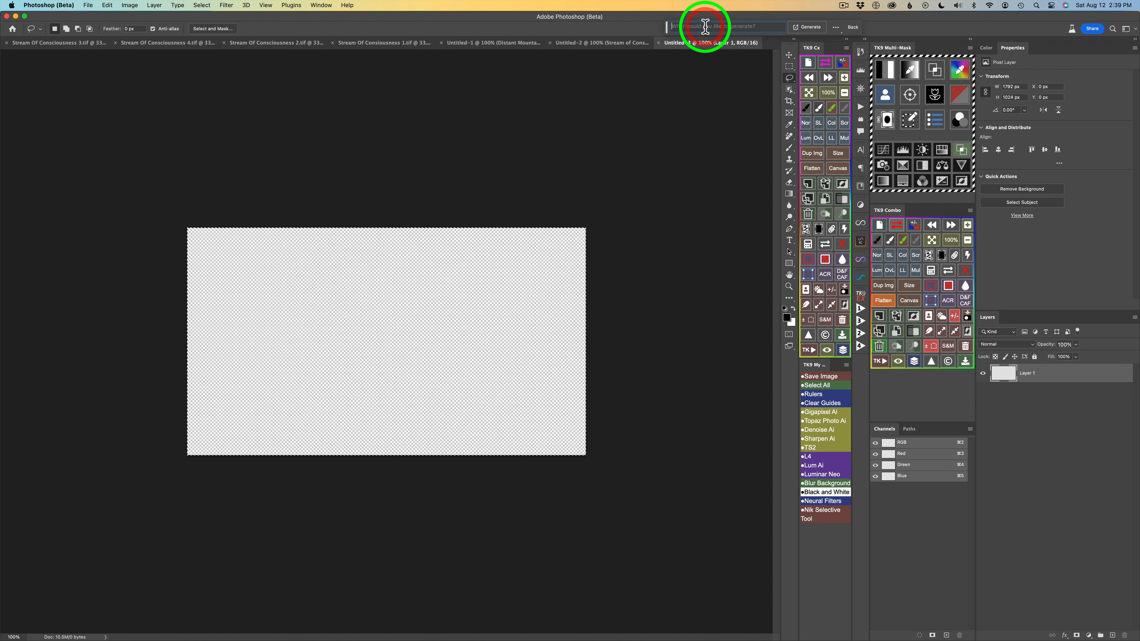
pyautogui.rightClick(706, 31)
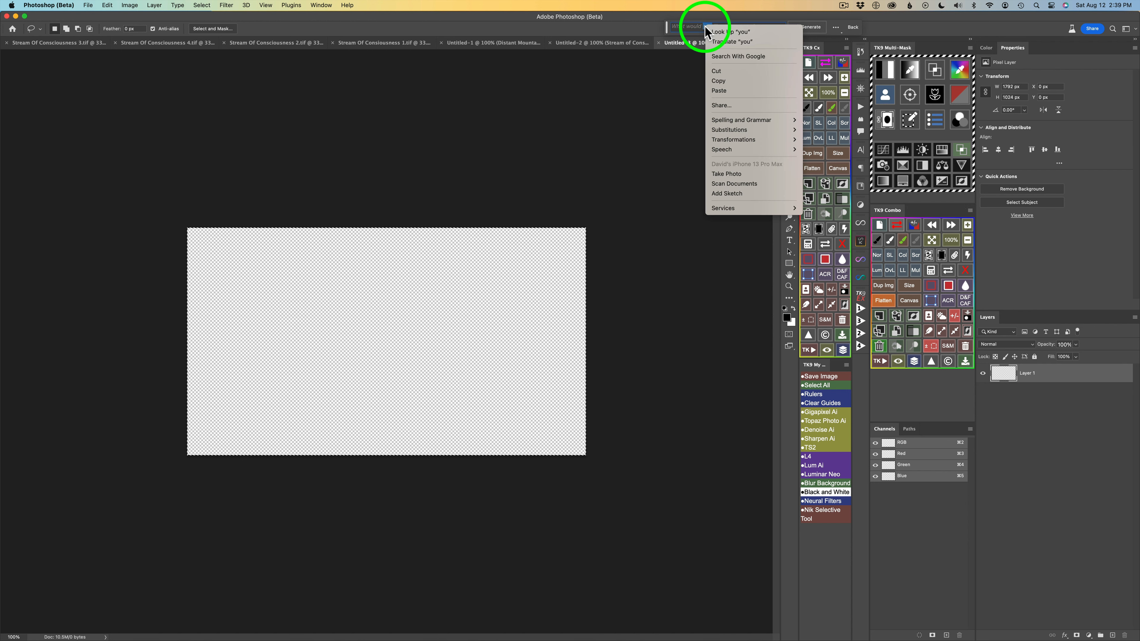
pyautogui.click(735, 91)
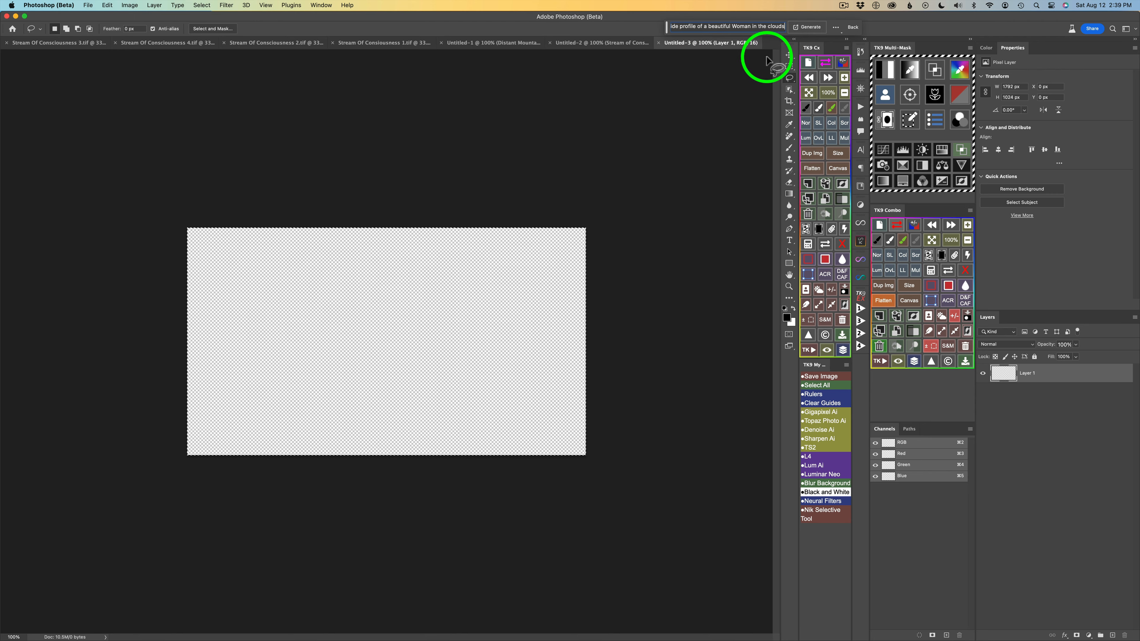
pyautogui.click(811, 27)
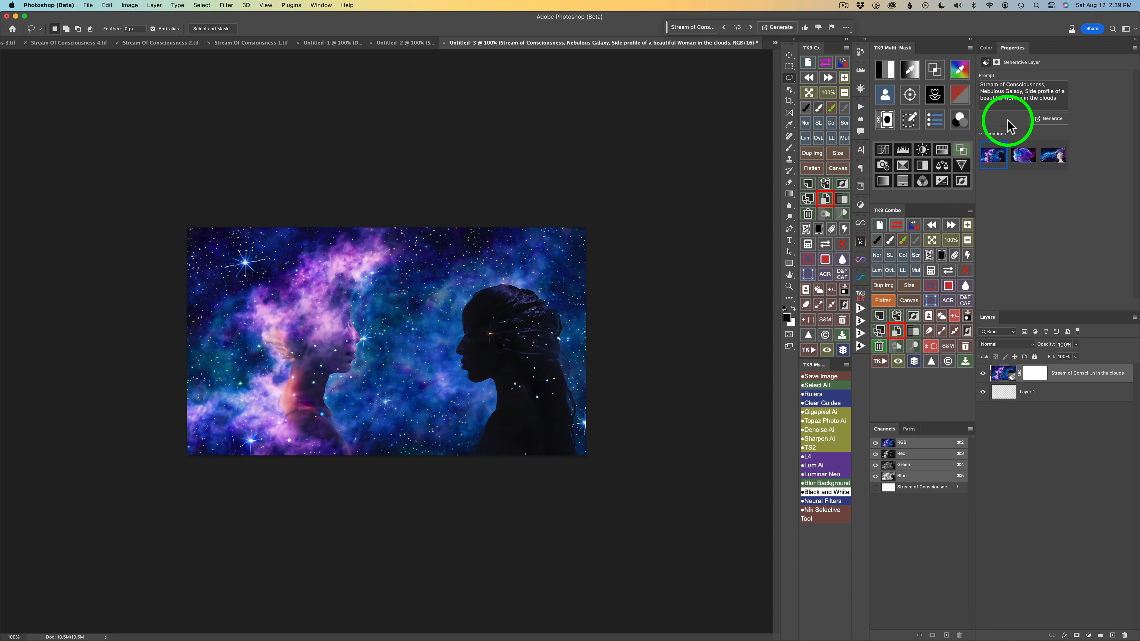
# Review the generated variations, generate another set from the same prompt, and choose the third of the six variations.
pyautogui.click(750, 27)
pyautogui.click(751, 27)
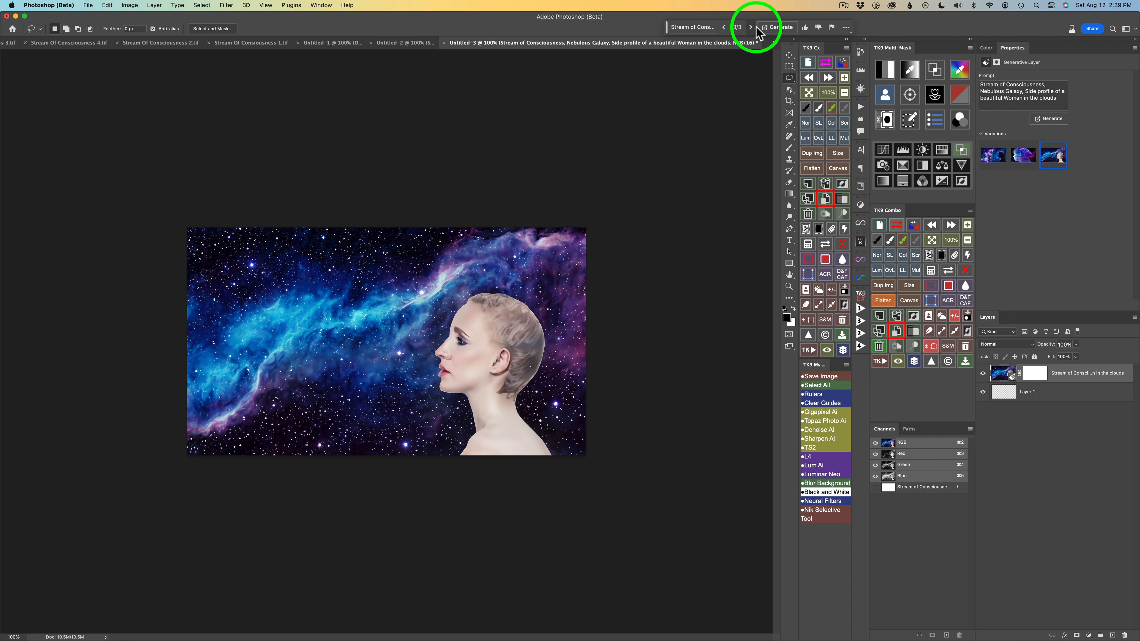
pyautogui.click(780, 29)
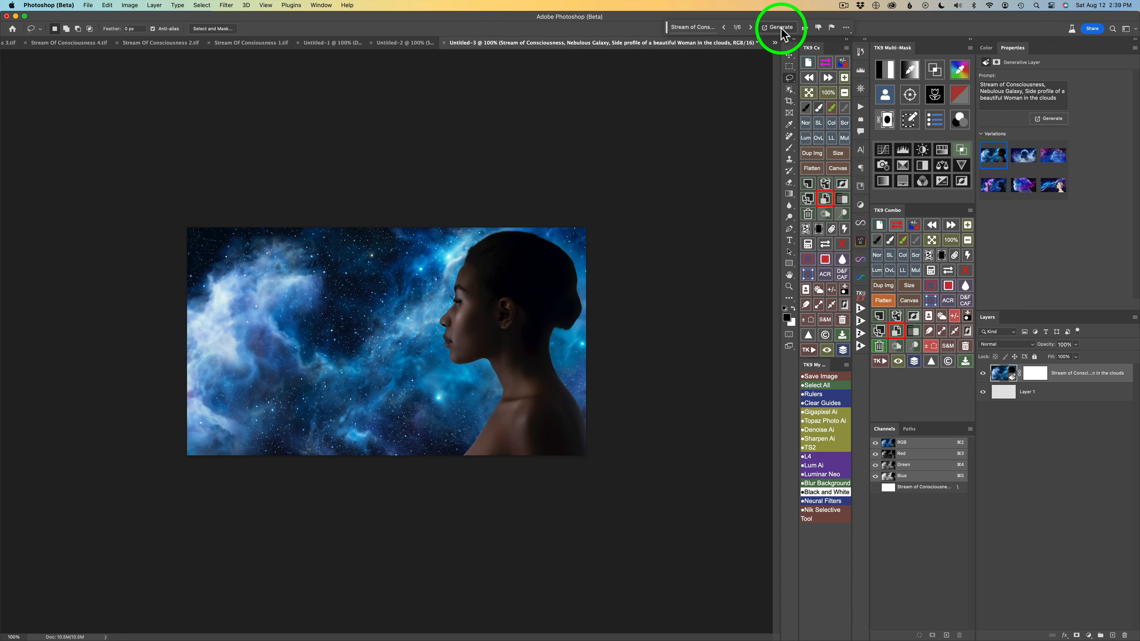
pyautogui.click(751, 28)
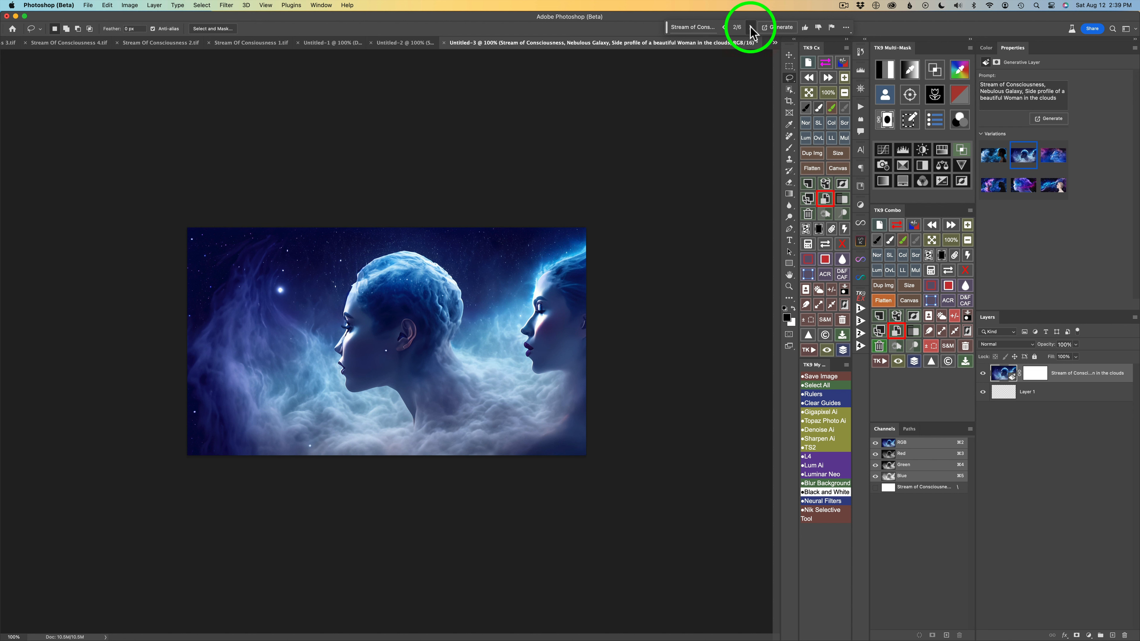
pyautogui.click(751, 28)
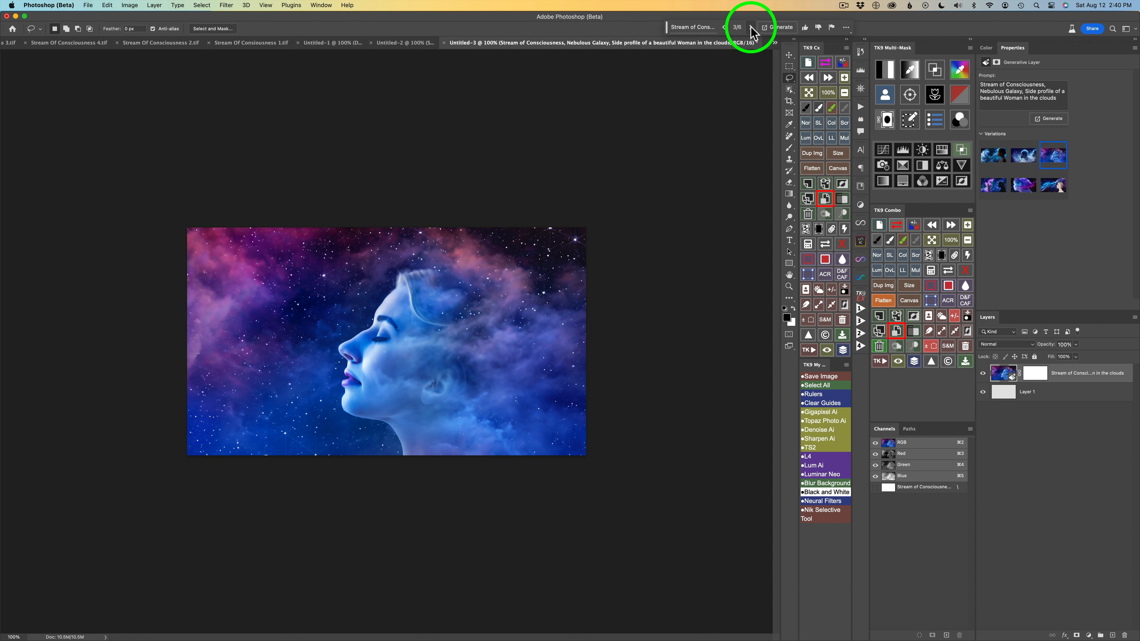
# Select the woman's profile with Select Subject and hide the generated image layer, keeping the selection active.
pyautogui.click(202, 5)
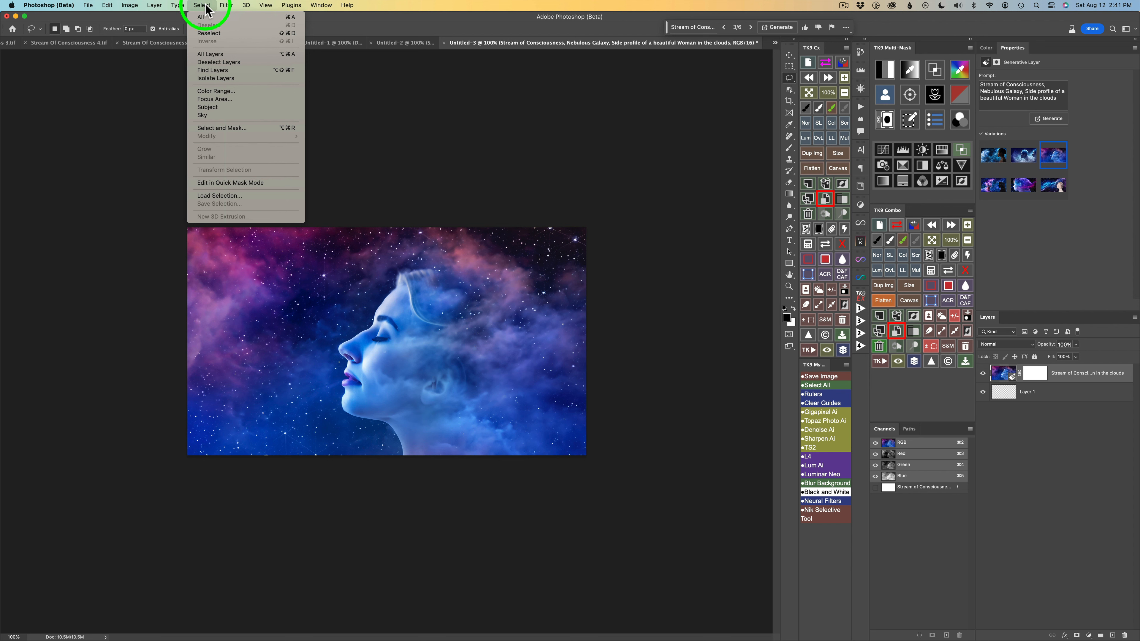
pyautogui.click(232, 107)
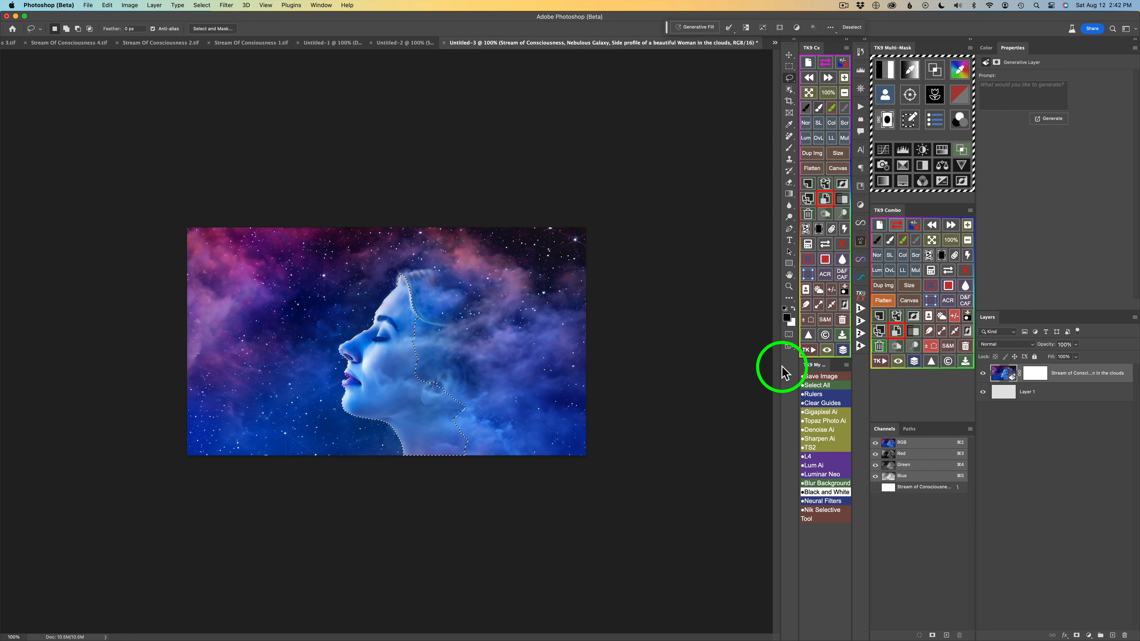
pyautogui.click(984, 375)
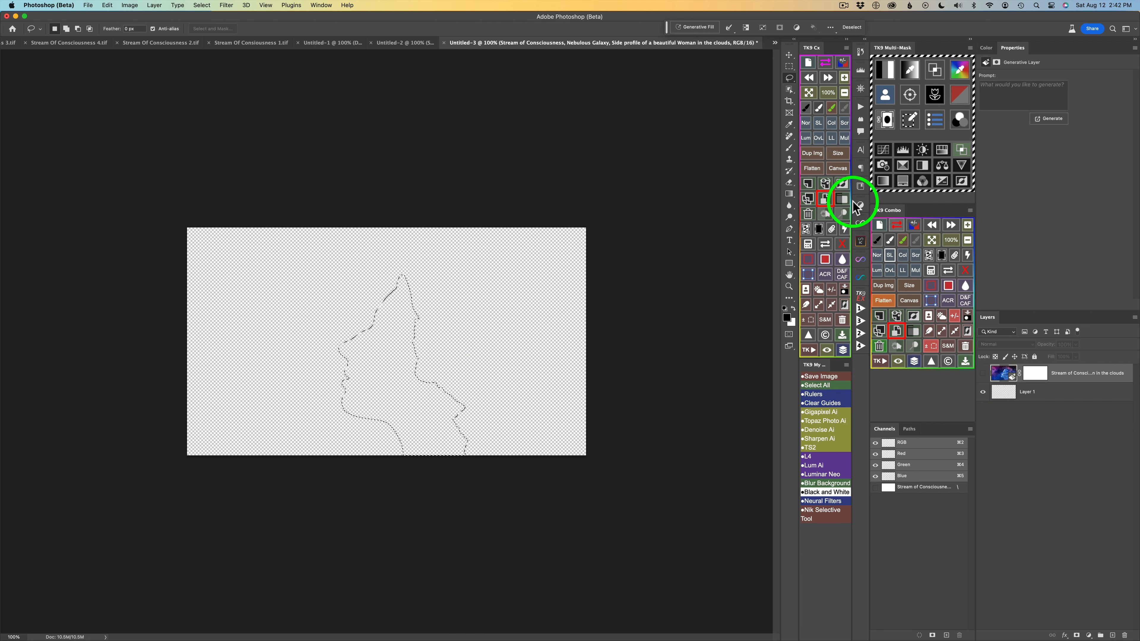
# Fill the profile selection using Generative Fill with the prompt "Galaxy" and choose the third variation.
pyautogui.click(703, 27)
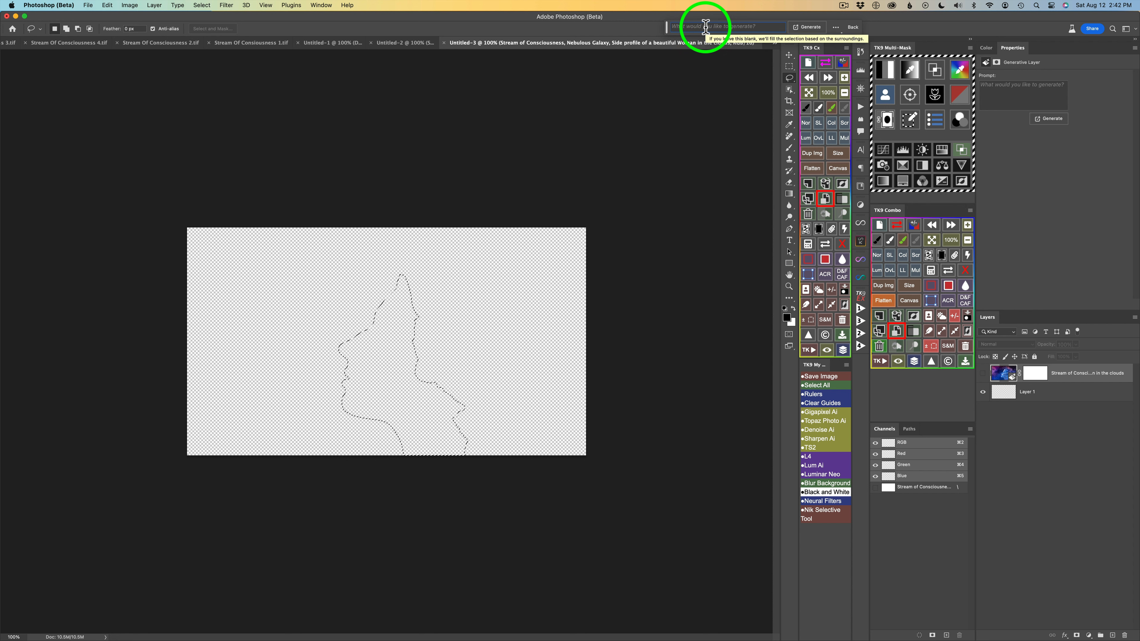
pyautogui.write('Gal')
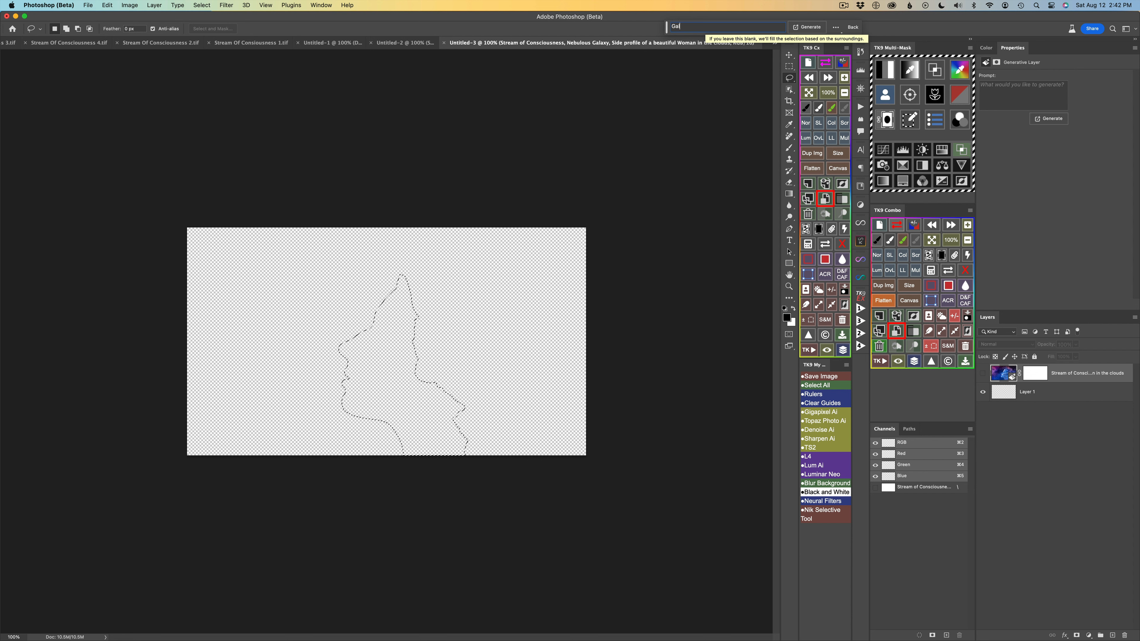
pyautogui.write('axy')
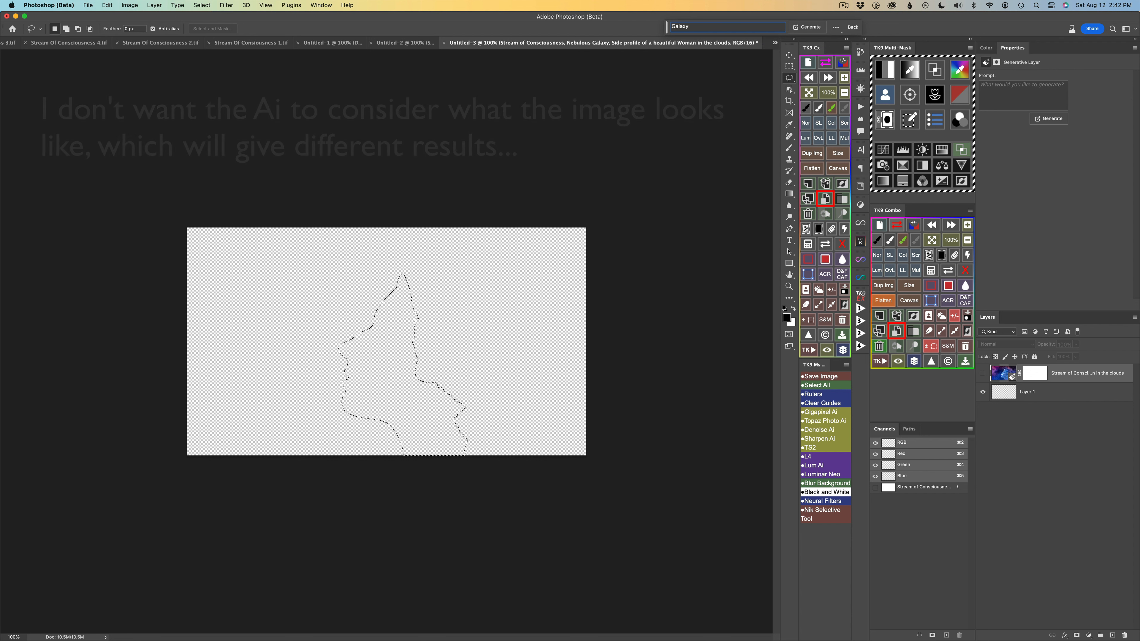
pyautogui.click(810, 27)
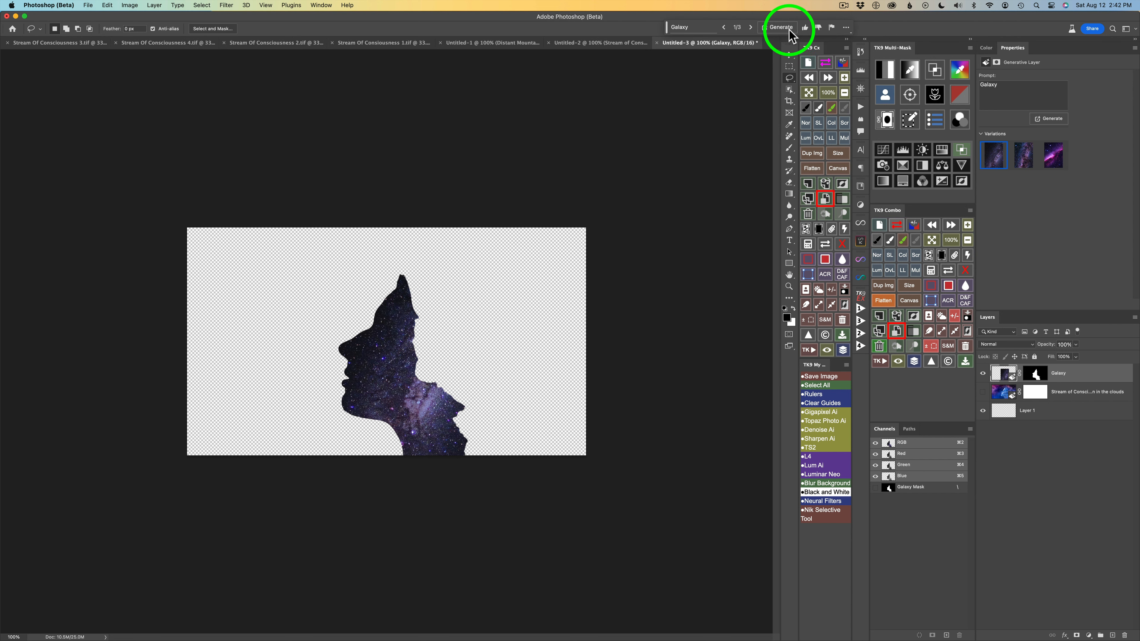
pyautogui.click(751, 27)
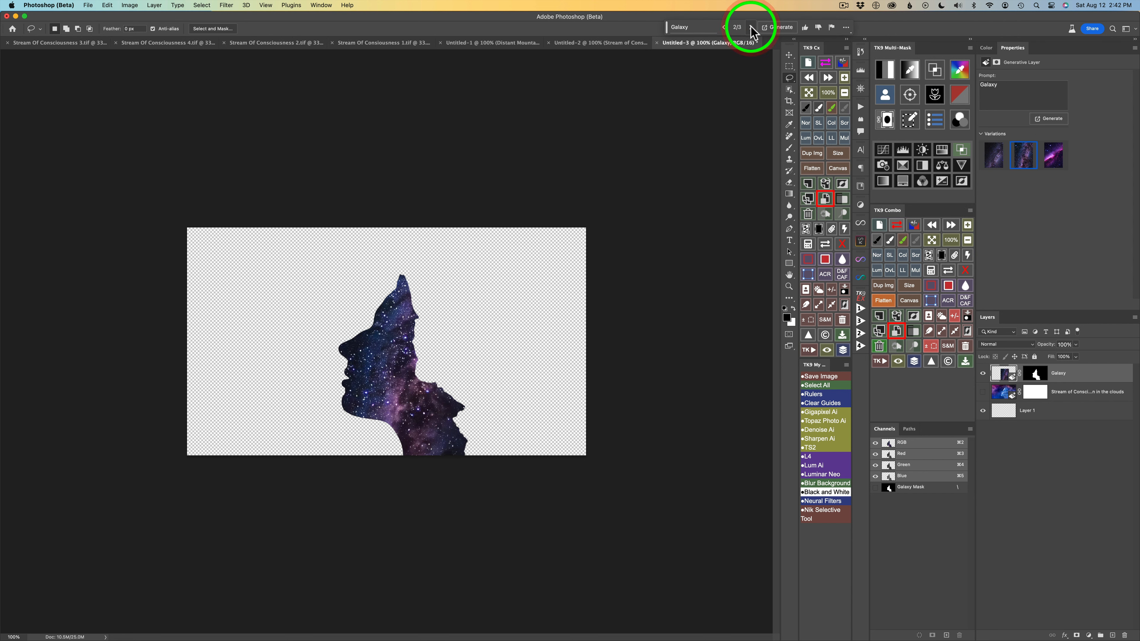
pyautogui.click(751, 27)
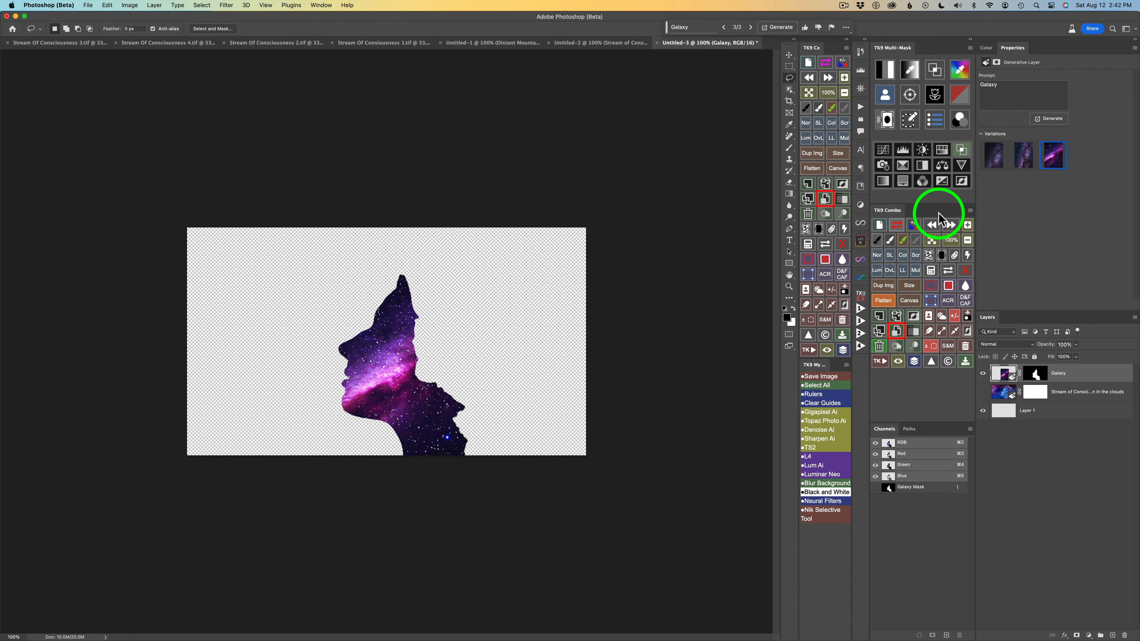
# Show the woman image layer and blend the Galaxy layer into it by splitting the Blend If underlying-layer highlights to 77 / 215.
pyautogui.click(984, 392)
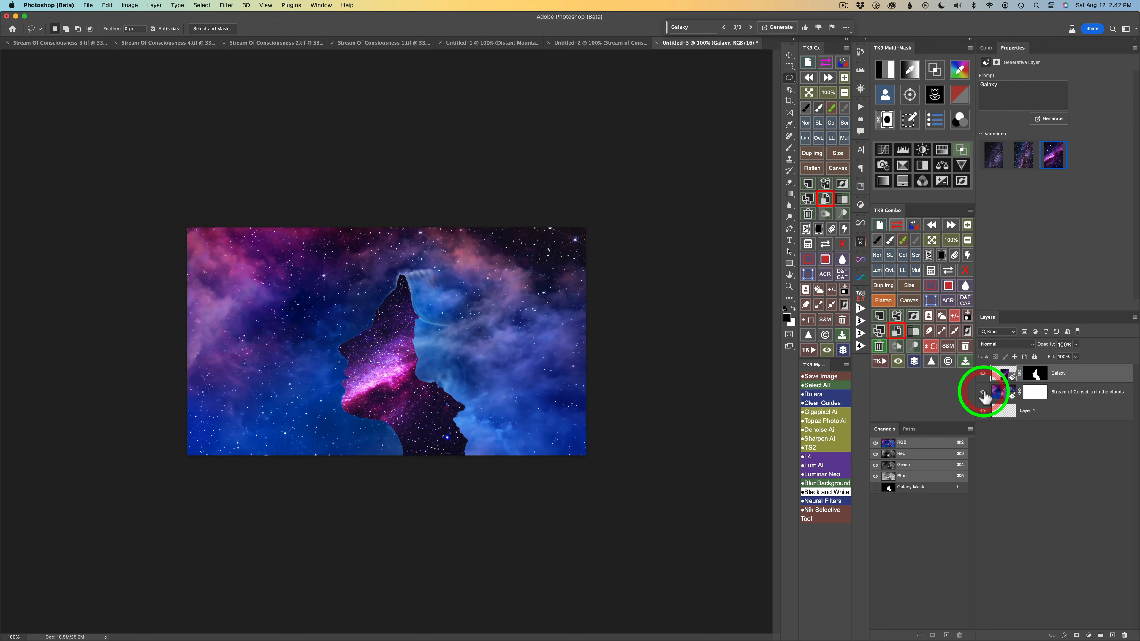
pyautogui.doubleClick(1115, 384)
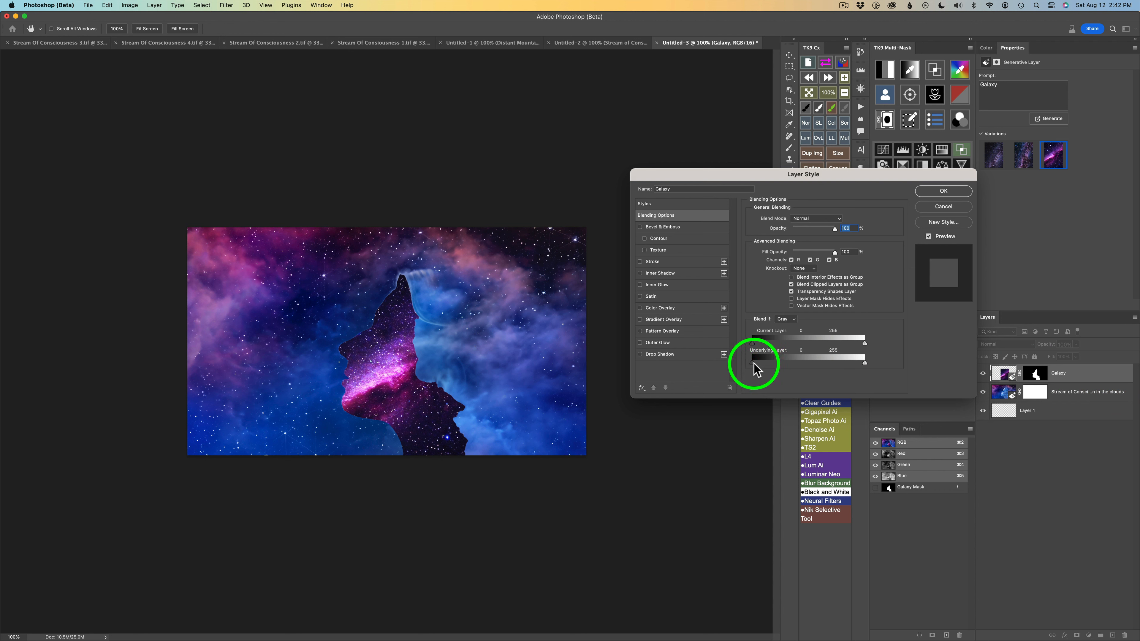
pyautogui.press('alt')
pyautogui.moveTo(754, 364)
pyautogui.mouseDown()
pyautogui.moveTo(841, 365)
pyautogui.moveTo(739, 363)
pyautogui.mouseUp()
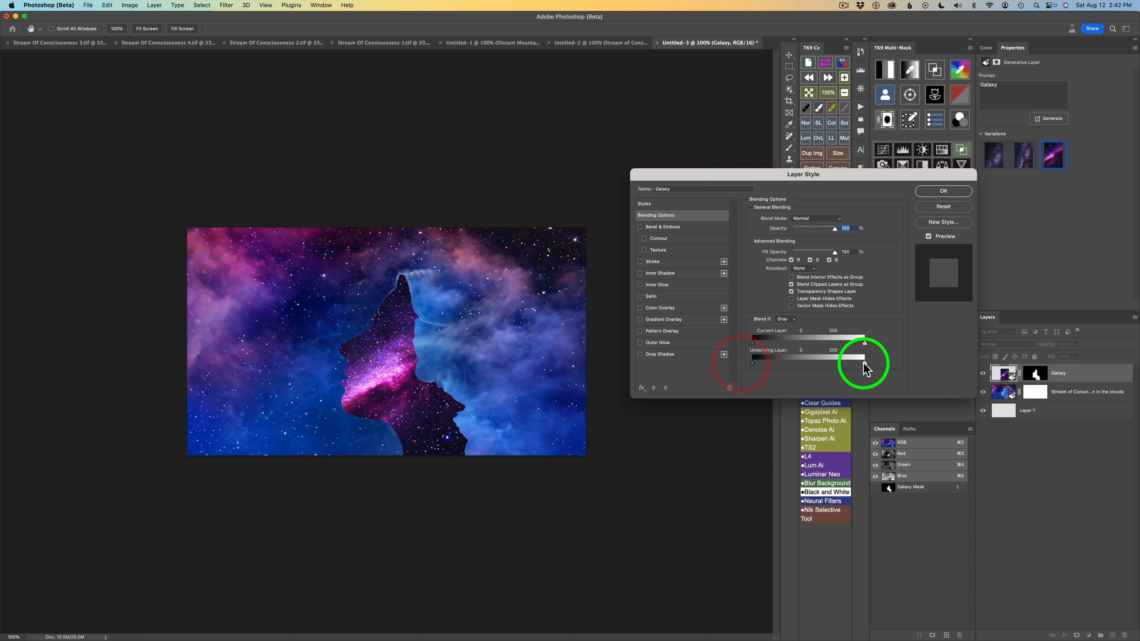
pyautogui.moveTo(866, 368)
pyautogui.mouseDown()
pyautogui.moveTo(779, 360)
pyautogui.moveTo(868, 358)
pyautogui.moveTo(848, 362)
pyautogui.mouseUp()
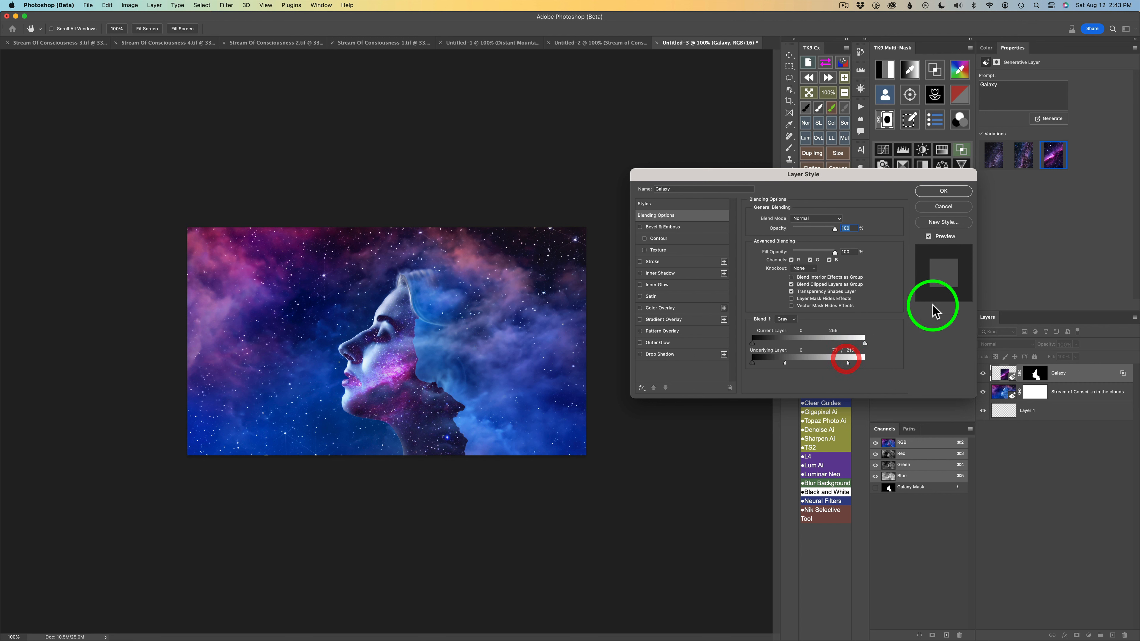
pyautogui.click(944, 190)
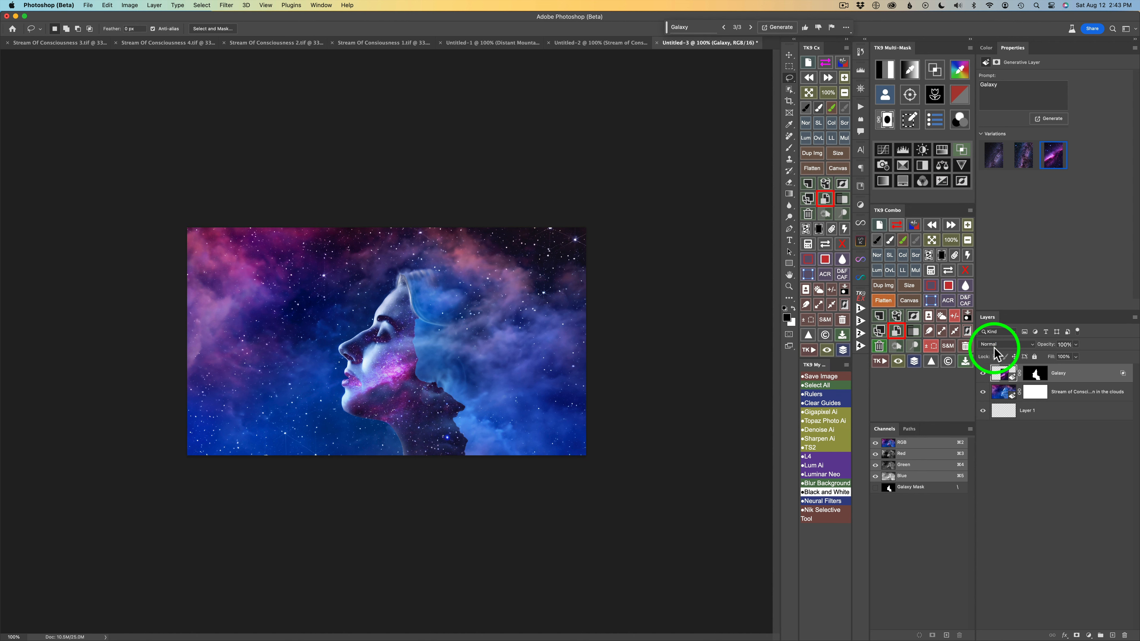
pyautogui.click(983, 374)
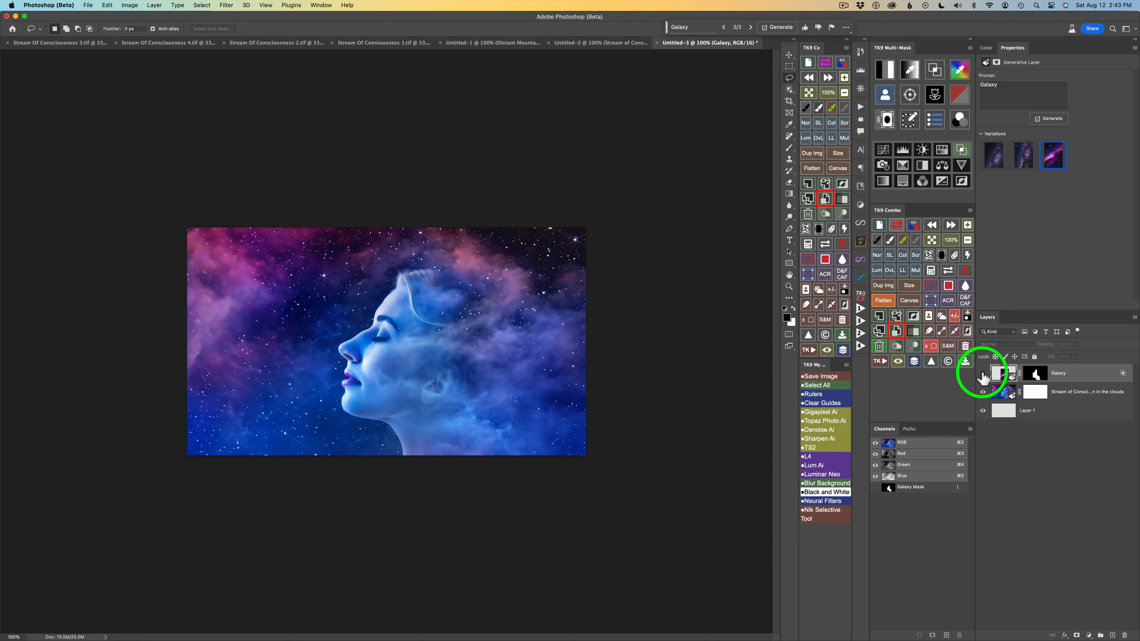
pyautogui.click(983, 376)
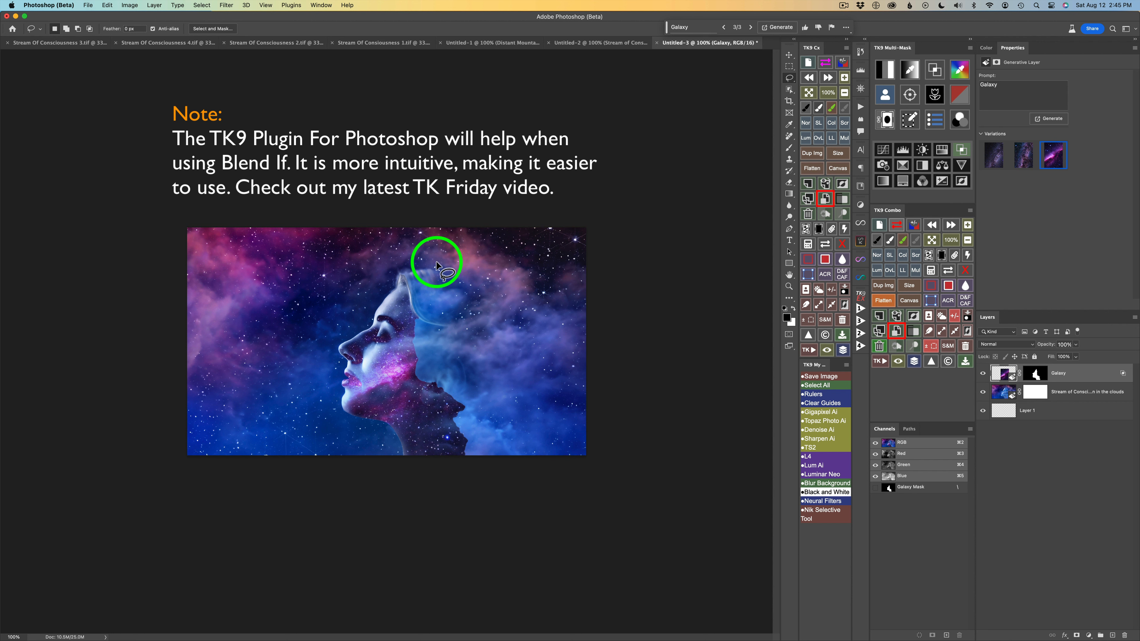
# Lasso the hard edge along the back of the head and neck, apply Generative Fill without a prompt, and review its variations.
pyautogui.moveTo(395, 277)
pyautogui.mouseDown()
pyautogui.moveTo(408, 297)
pyautogui.moveTo(411, 367)
pyautogui.moveTo(442, 400)
pyautogui.moveTo(456, 458)
pyautogui.moveTo(479, 449)
pyautogui.moveTo(465, 392)
pyautogui.moveTo(426, 369)
pyautogui.moveTo(421, 300)
pyautogui.moveTo(412, 275)
pyautogui.moveTo(397, 275)
pyautogui.mouseUp()
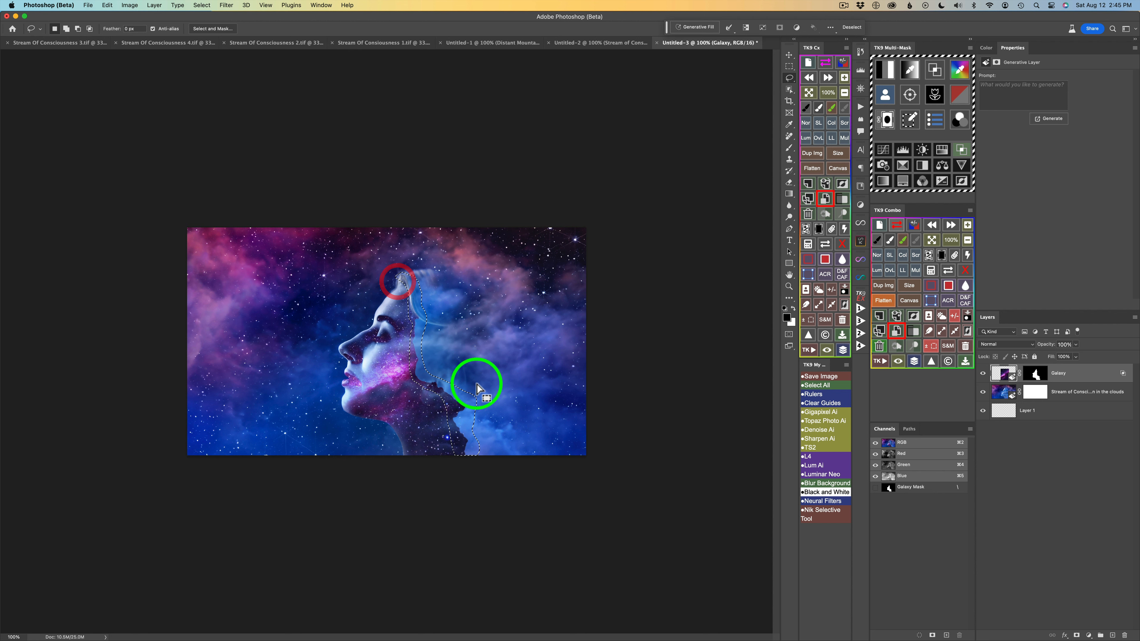
pyautogui.click(699, 28)
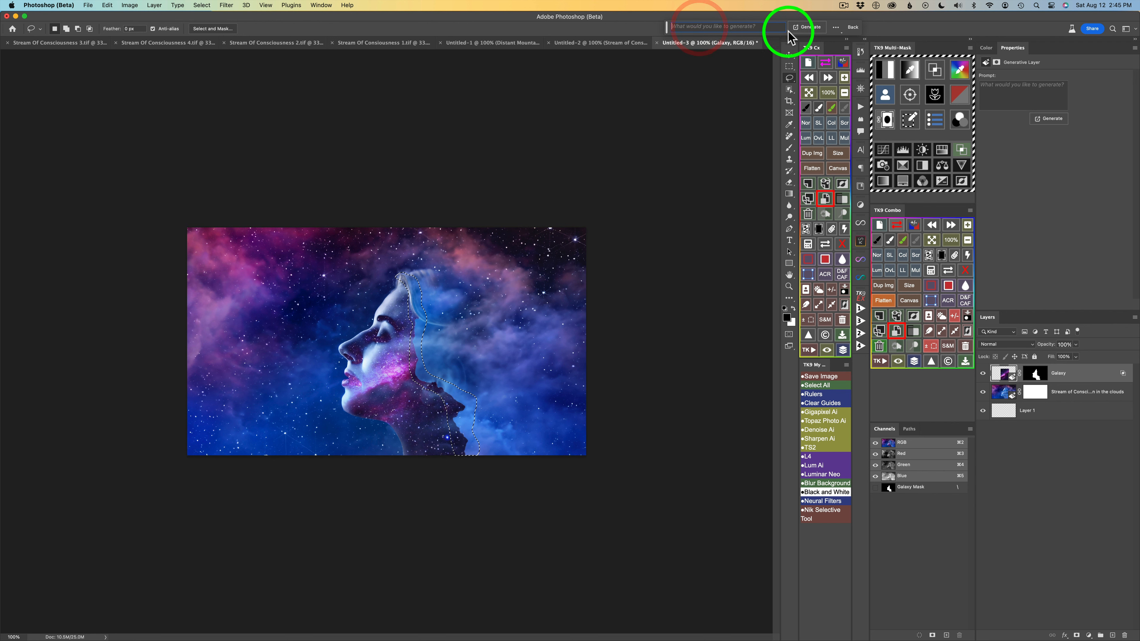
pyautogui.click(810, 25)
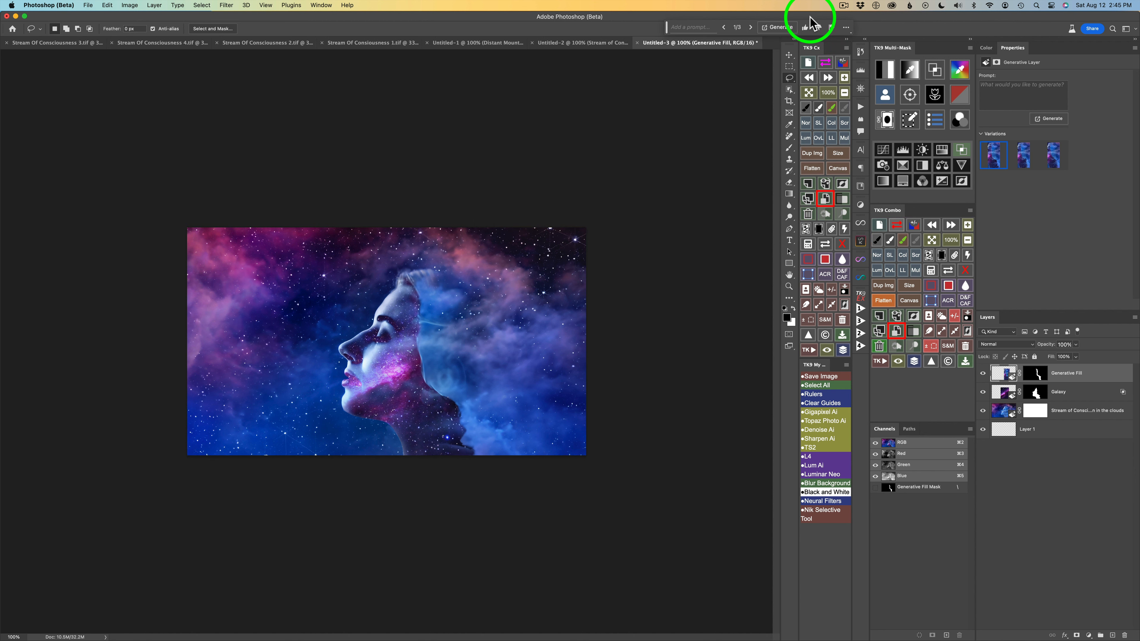
pyautogui.click(751, 28)
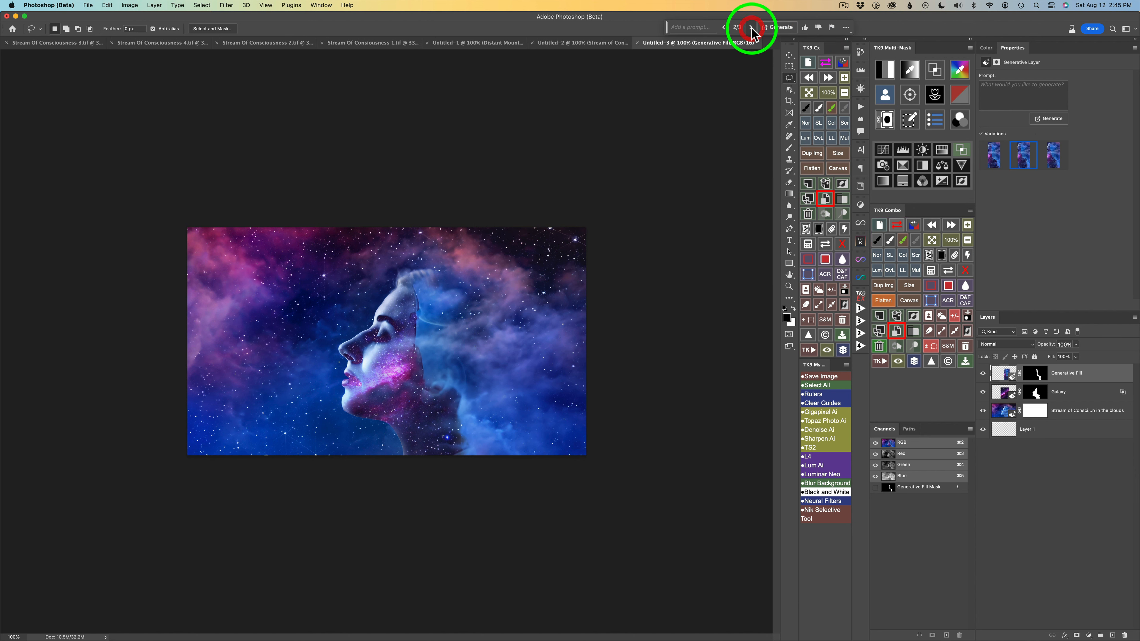
pyautogui.click(751, 28)
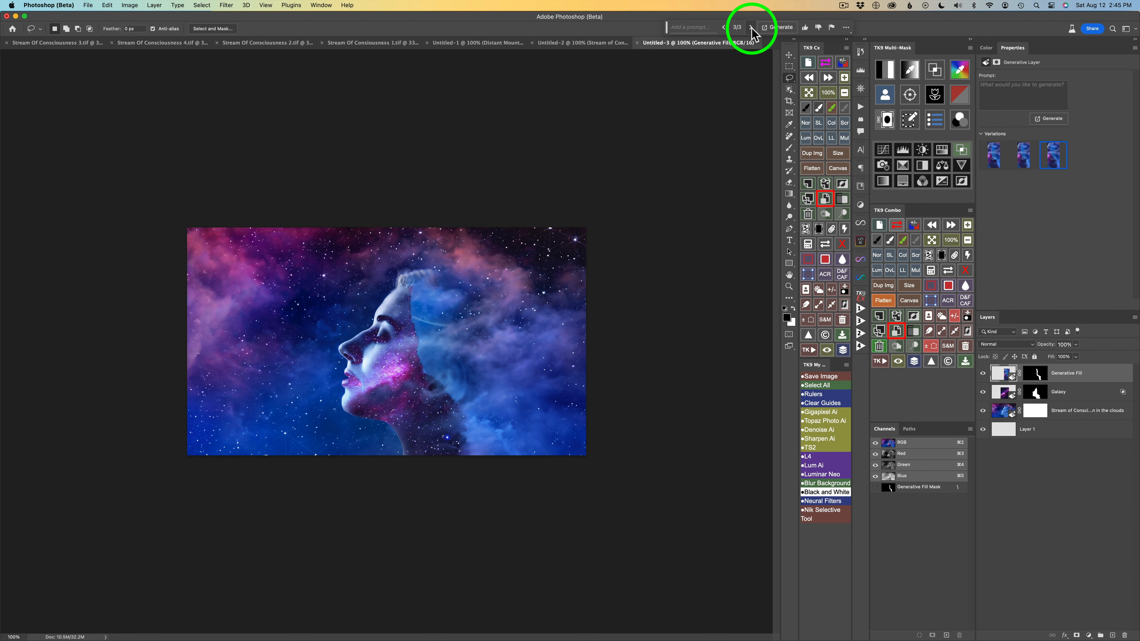
# Generate another set of variations for the edge fill and choose the first of the six.
pyautogui.click(772, 28)
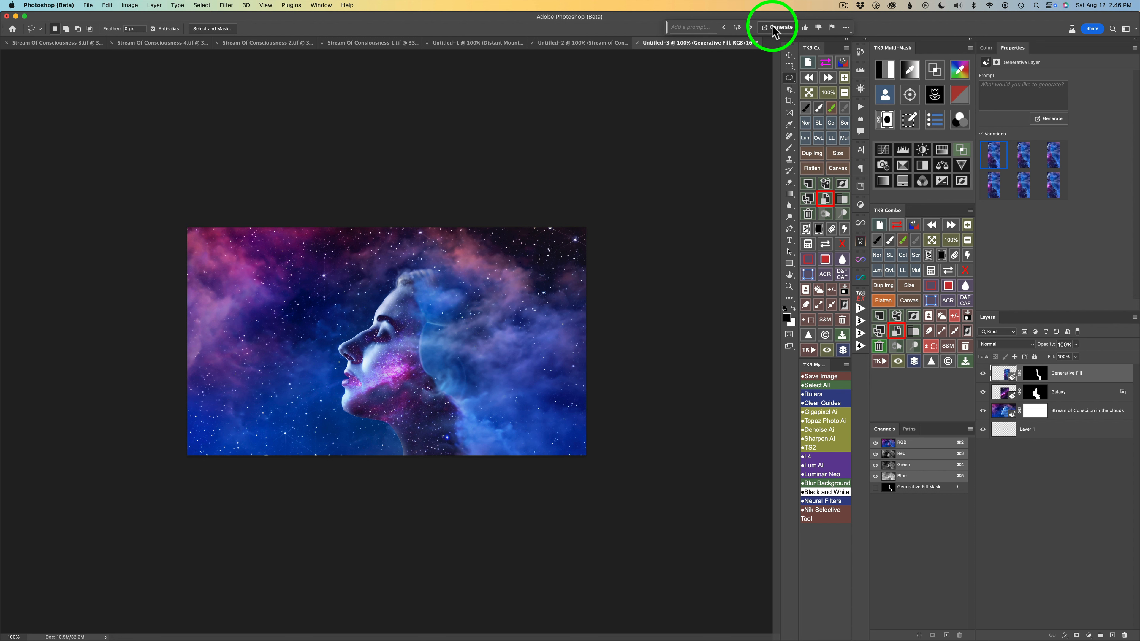
pyautogui.click(750, 30)
pyautogui.click(750, 30)
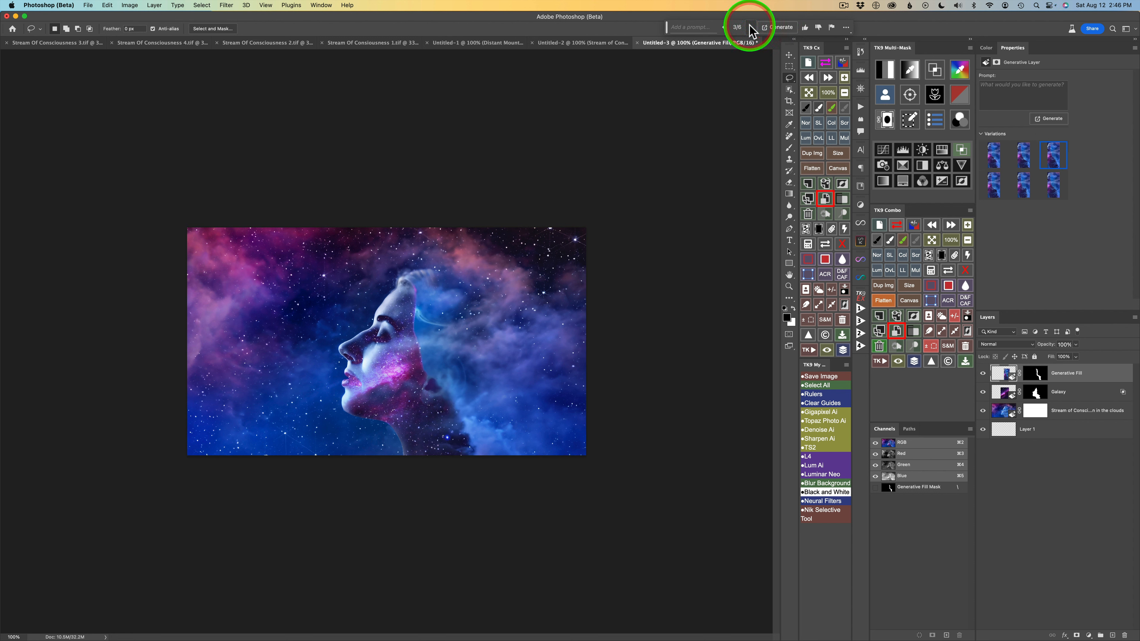
pyautogui.click(725, 28)
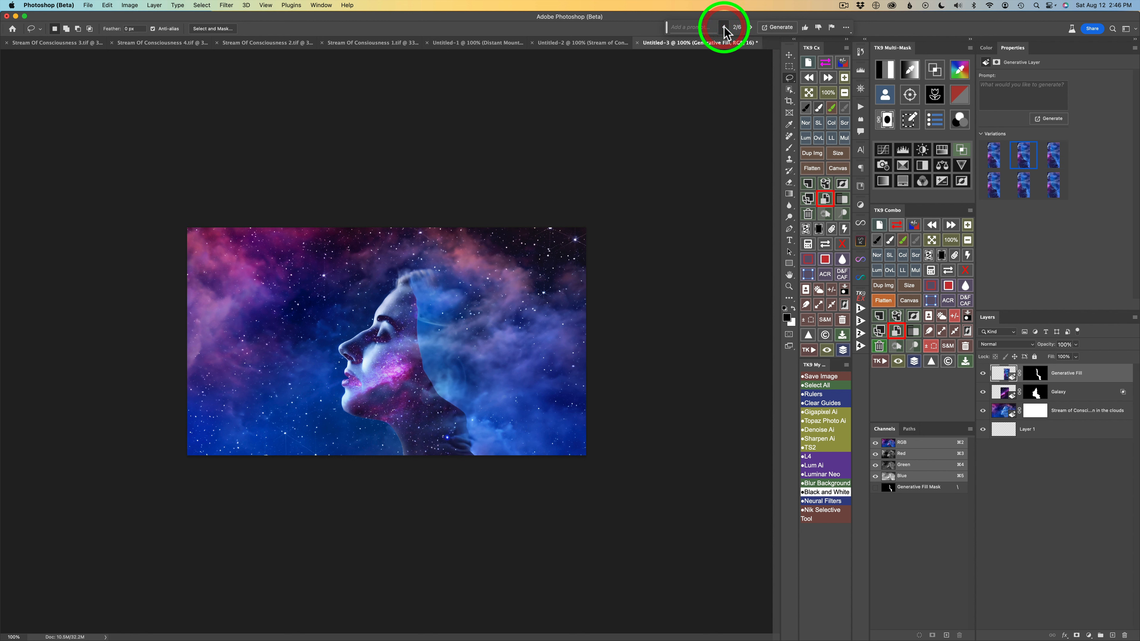
pyautogui.click(725, 29)
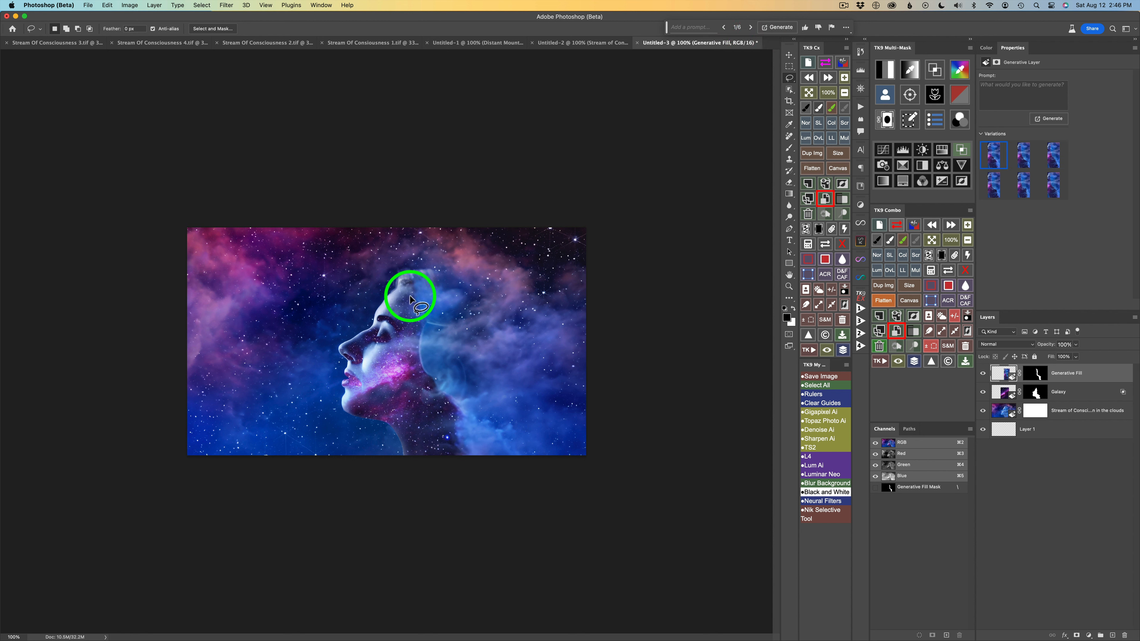
# Lasso the hard-edged area behind the forehead and cheek, apply Generative Fill without a prompt, and choose the third variation.
pyautogui.moveTo(409, 298)
pyautogui.mouseDown()
pyautogui.moveTo(415, 366)
pyautogui.moveTo(457, 382)
pyautogui.moveTo(443, 305)
pyautogui.moveTo(413, 272)
pyautogui.moveTo(409, 298)
pyautogui.mouseUp()
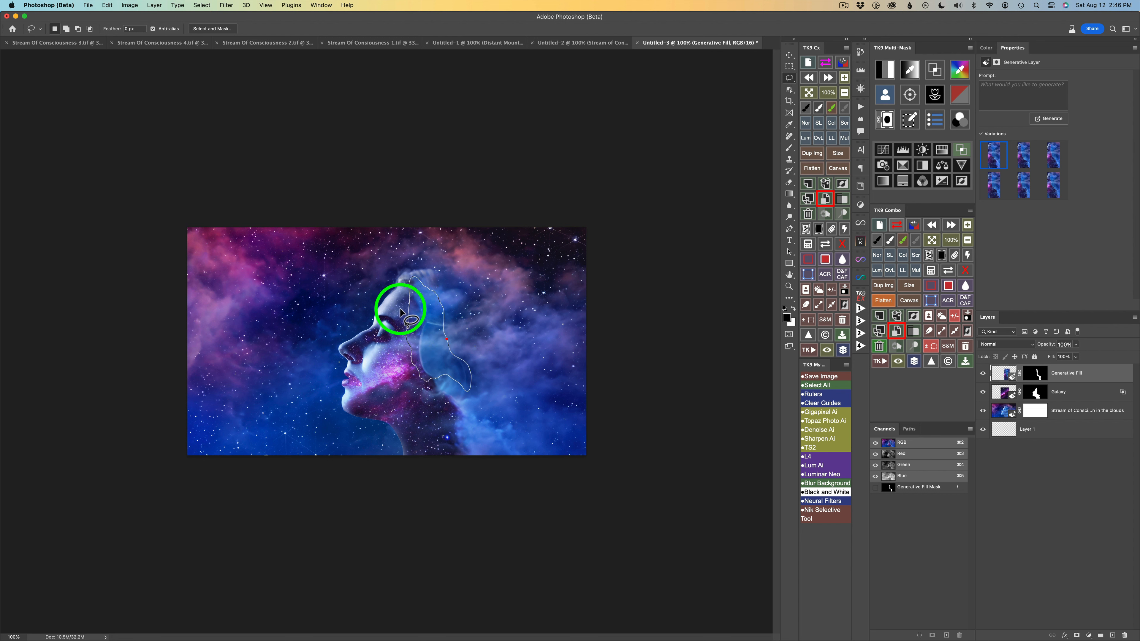
pyautogui.click(697, 28)
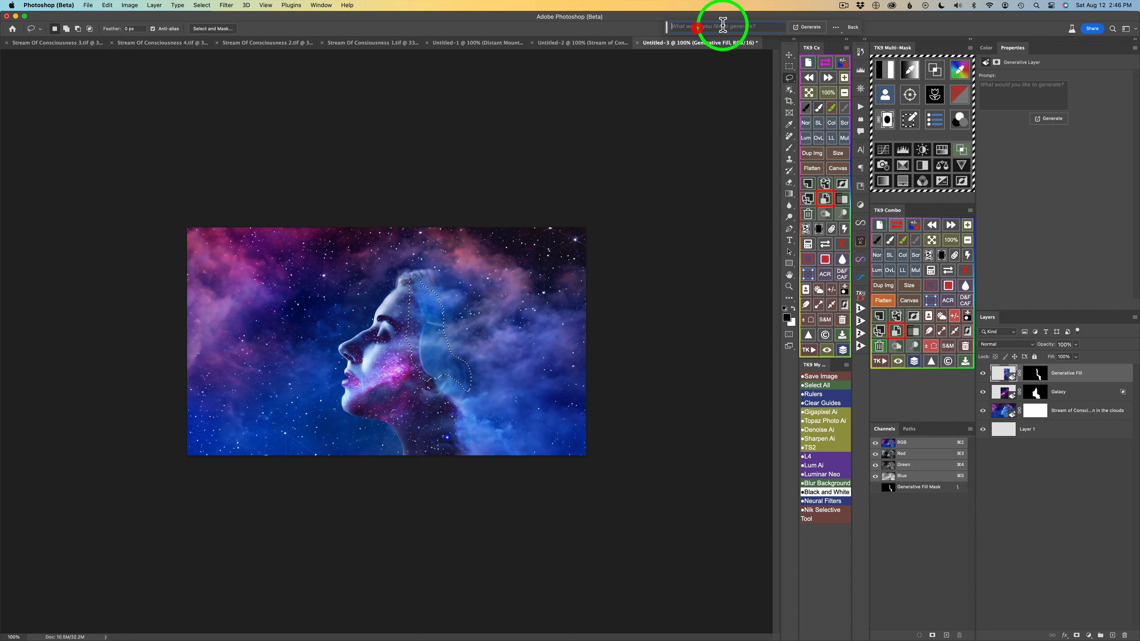
pyautogui.click(807, 27)
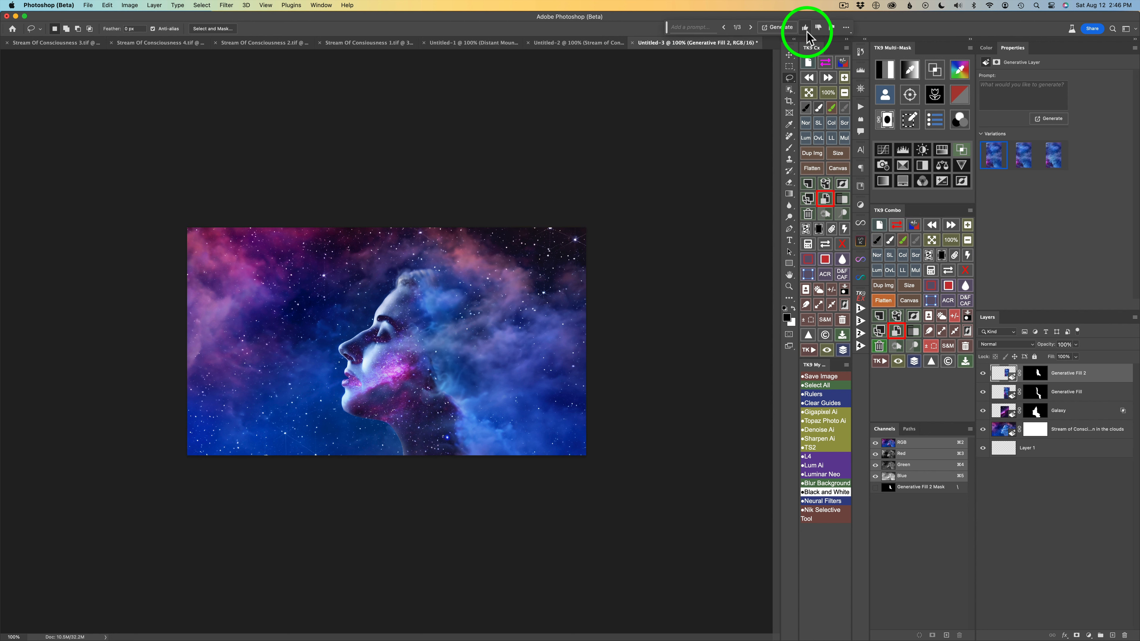
pyautogui.click(750, 28)
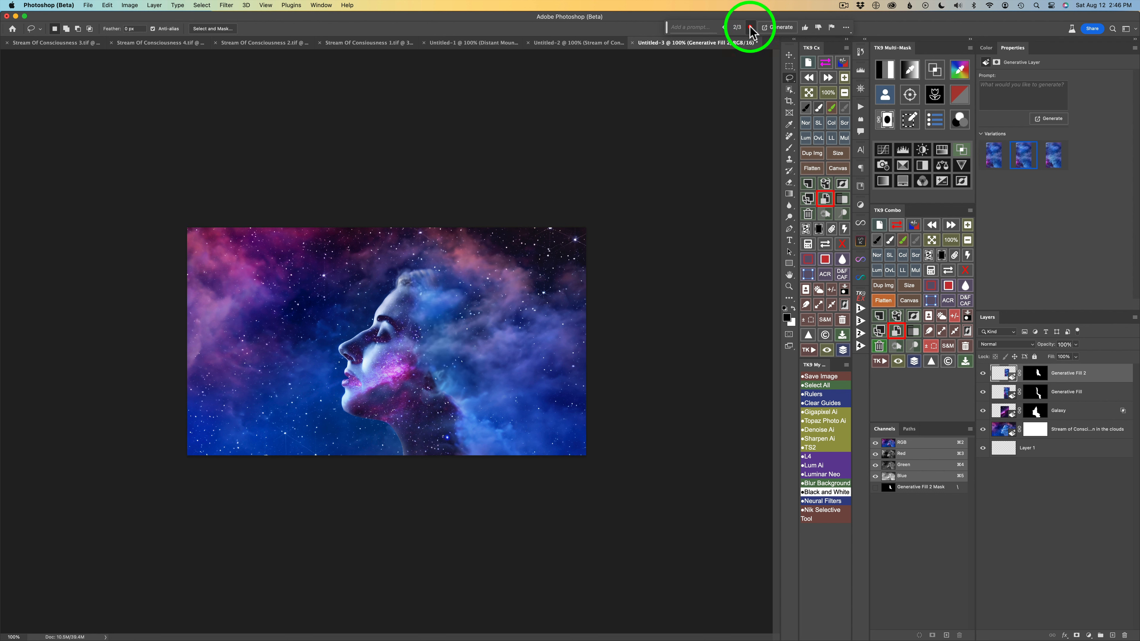
pyautogui.click(751, 28)
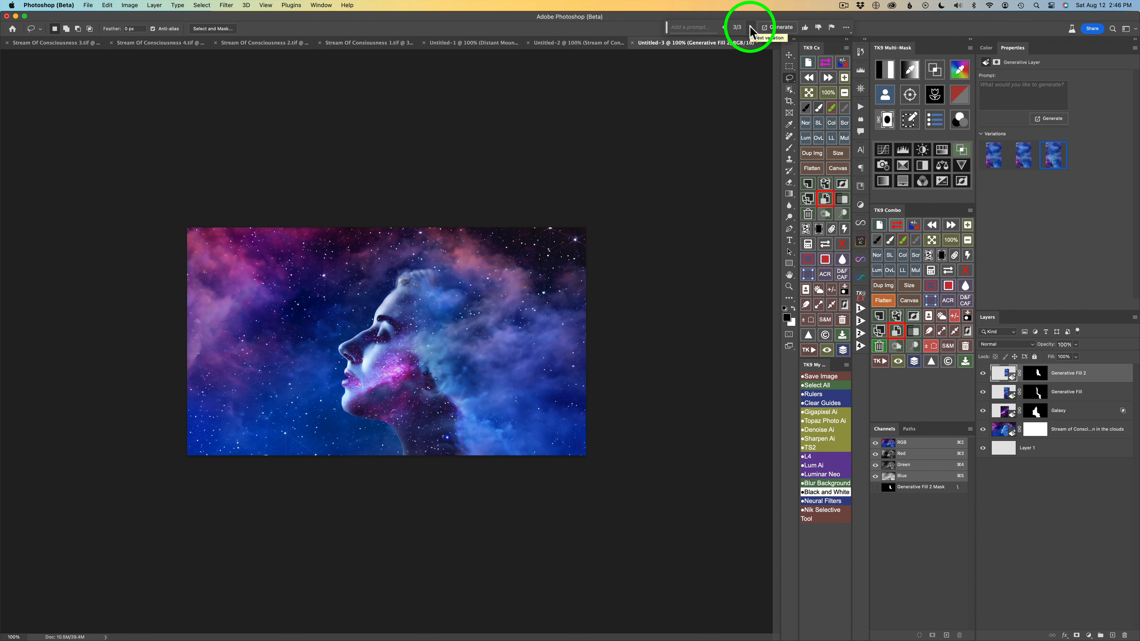
# Lasso the remaining edge at the back of the neck, apply Generative Fill without a prompt, and choose the third variation.
pyautogui.moveTo(424, 372)
pyautogui.mouseDown()
pyautogui.moveTo(445, 420)
pyautogui.moveTo(445, 359)
pyautogui.moveTo(424, 374)
pyautogui.moveTo(430, 359)
pyautogui.mouseUp()
pyautogui.click(695, 27)
pyautogui.click(801, 27)
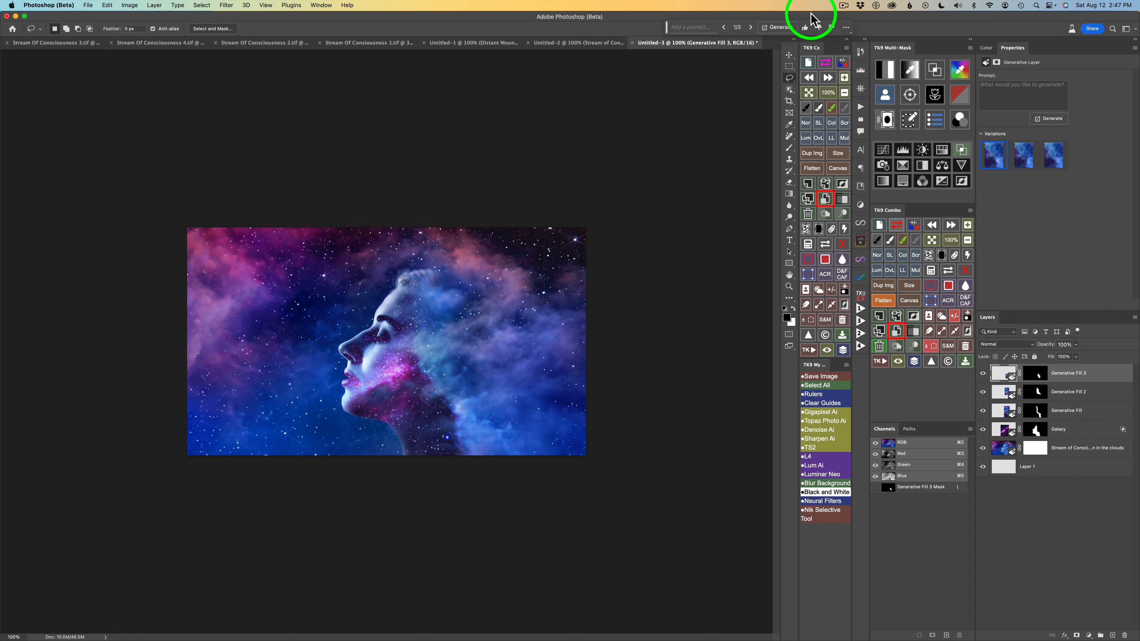
pyautogui.click(750, 27)
pyautogui.click(750, 27)
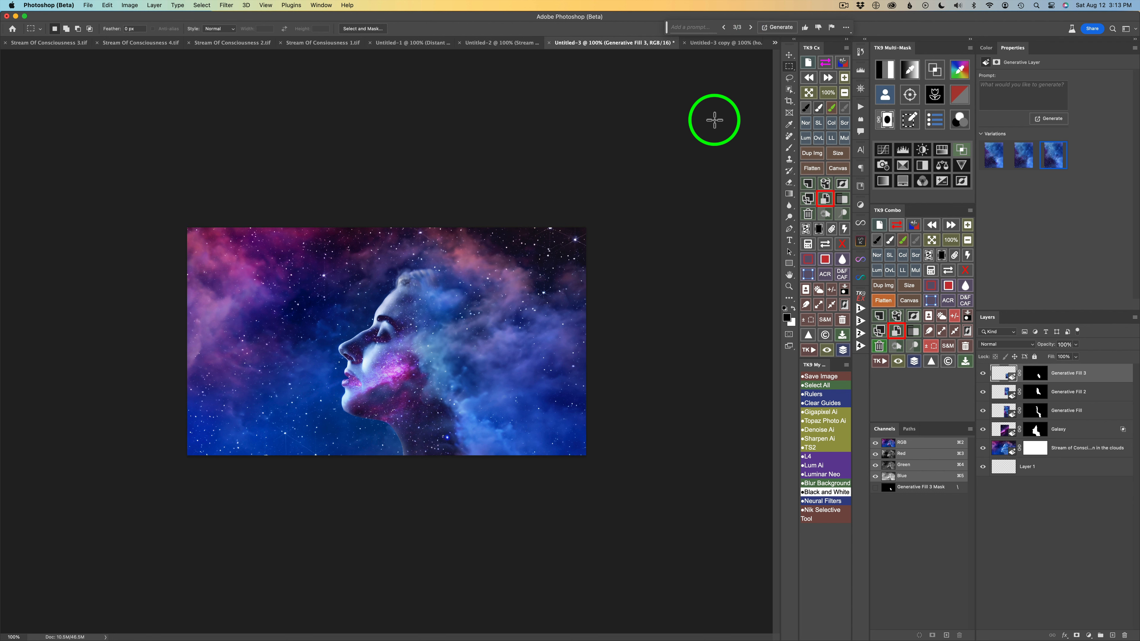
# Fill a small elliptical selection in the upper-left sky using Generative Fill with the prompt "moon" and choose the second variation.
pyautogui.rightClick(791, 72)
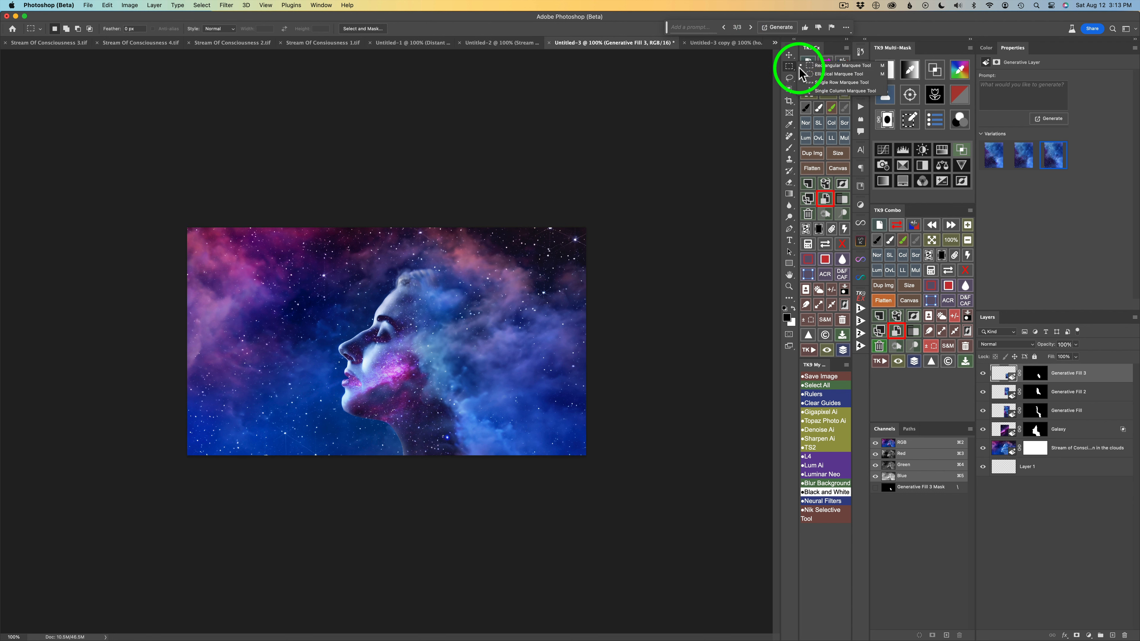
pyautogui.click(817, 77)
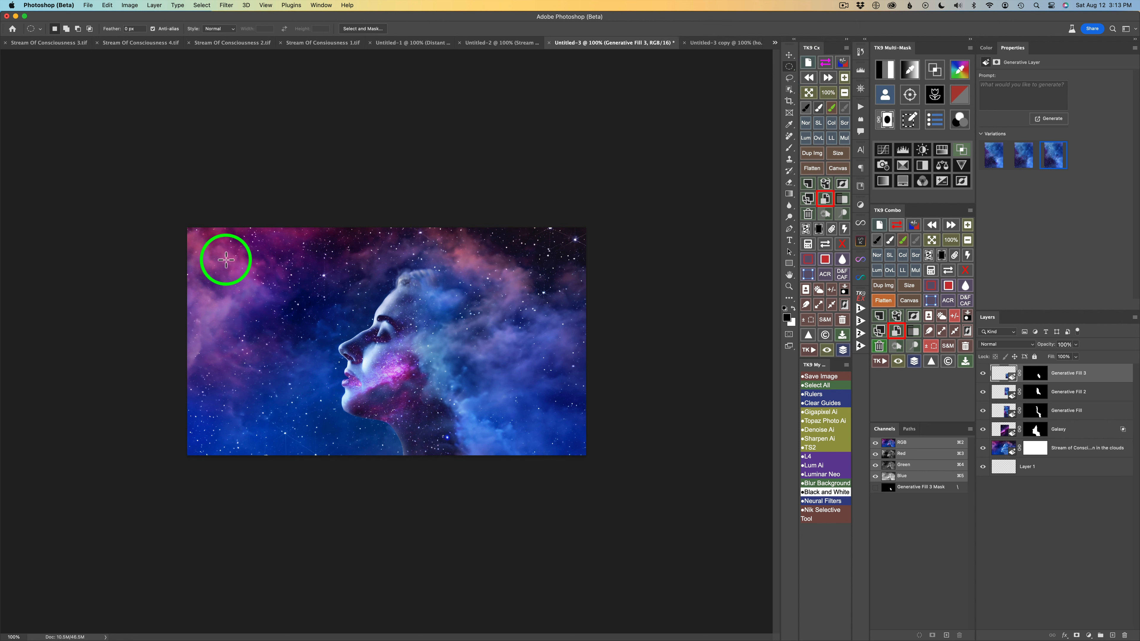
pyautogui.moveTo(227, 260)
pyautogui.mouseDown()
pyautogui.moveTo(265, 294)
pyautogui.moveTo(238, 268)
pyautogui.mouseUp()
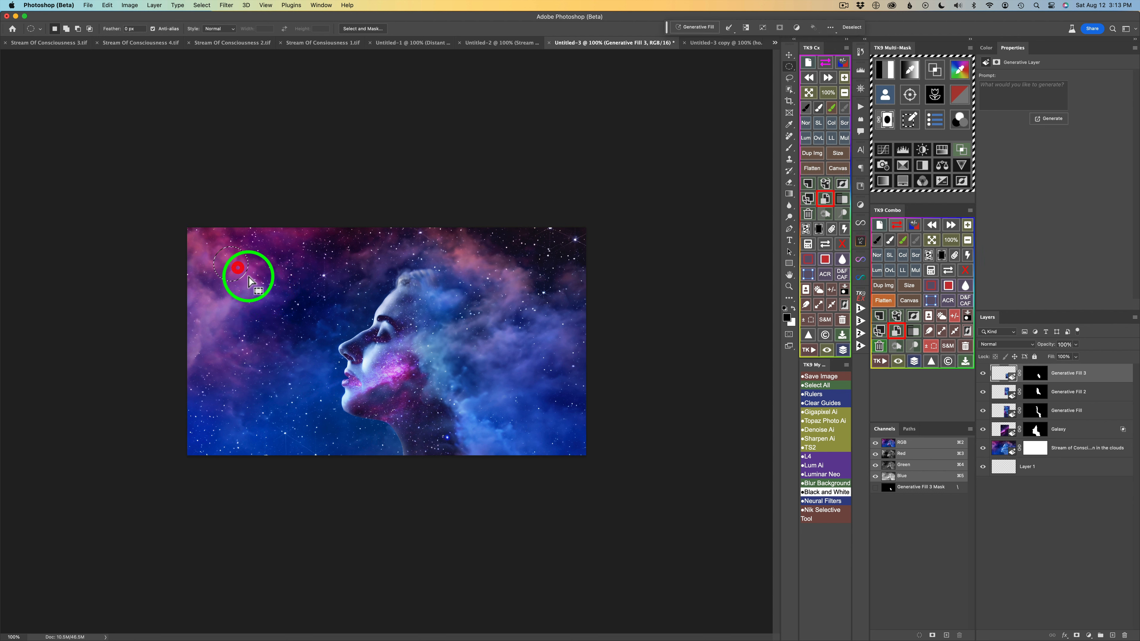
pyautogui.click(698, 27)
pyautogui.write('moon')
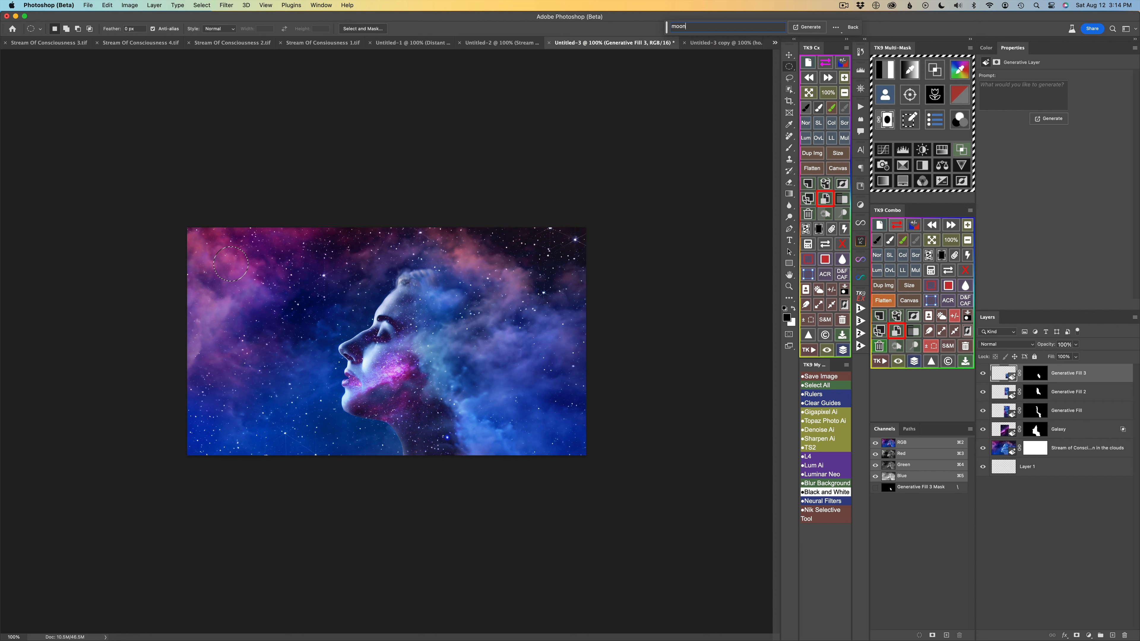
pyautogui.press('Return')
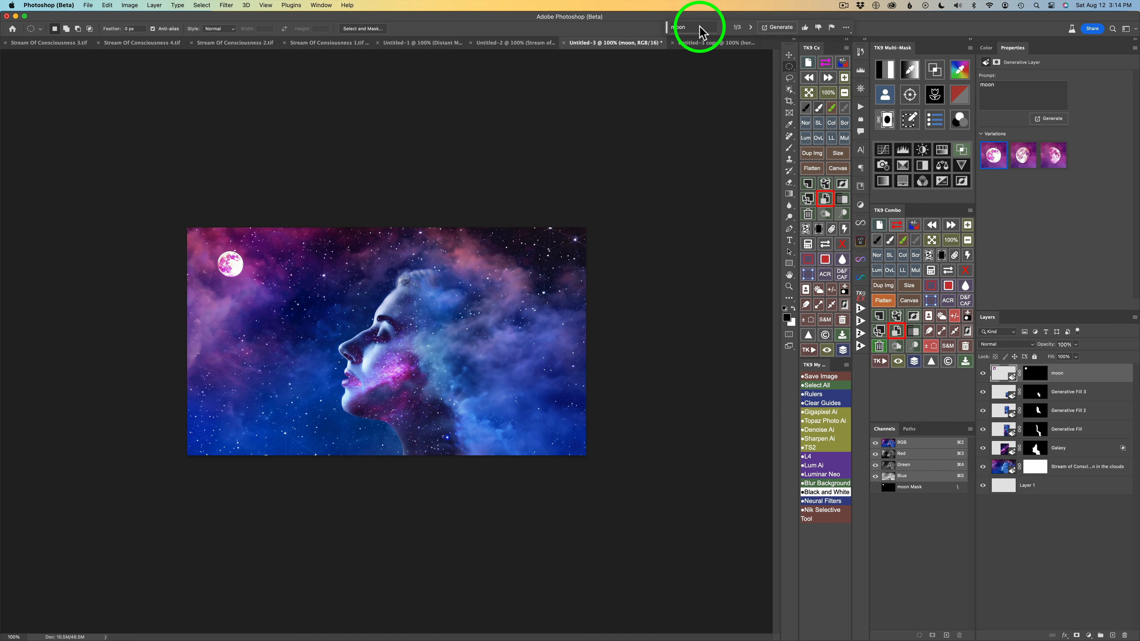
pyautogui.click(752, 28)
pyautogui.click(752, 28)
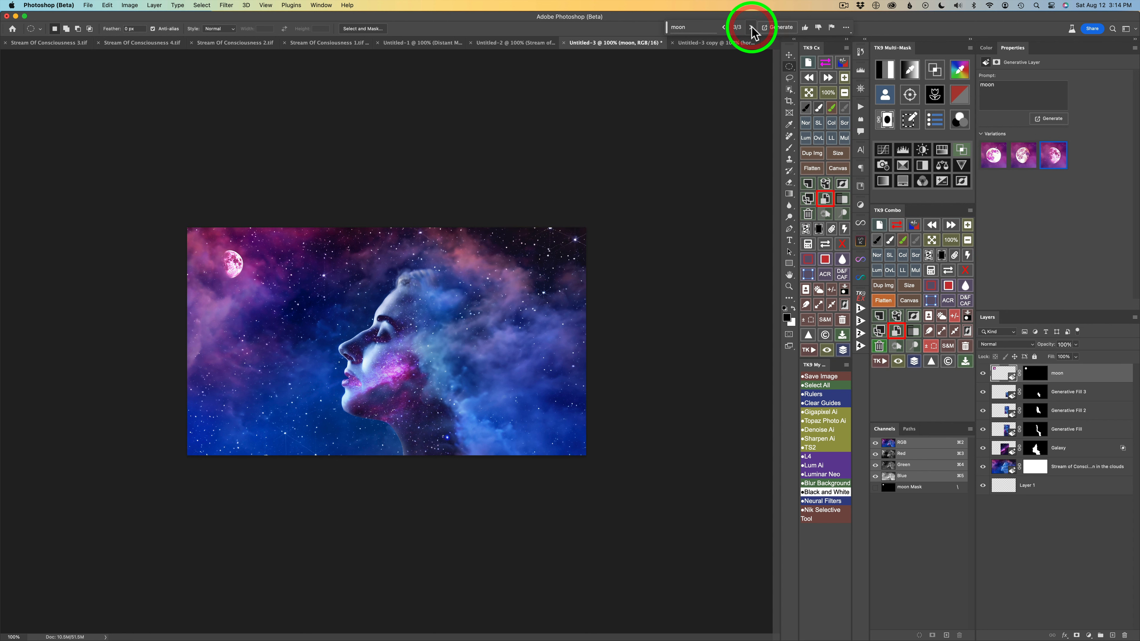
pyautogui.click(725, 27)
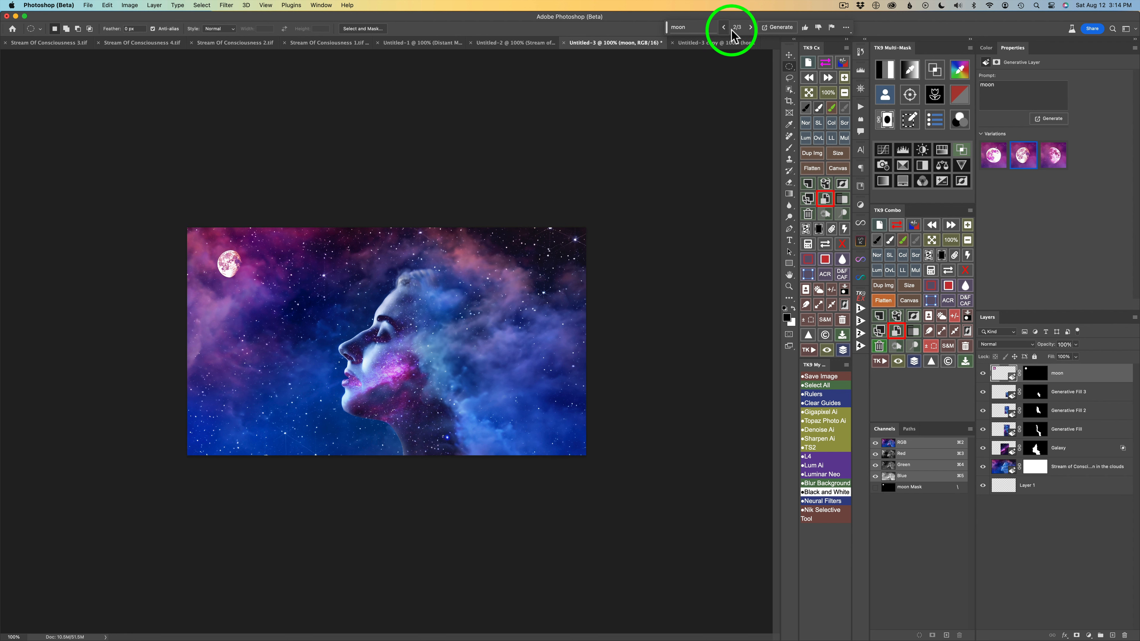
# Blend the moon layer into the sky by splitting the Blend If underlying-layer shadows to 0 / 170 and highlights to 99 / 129.
pyautogui.doubleClick(1116, 383)
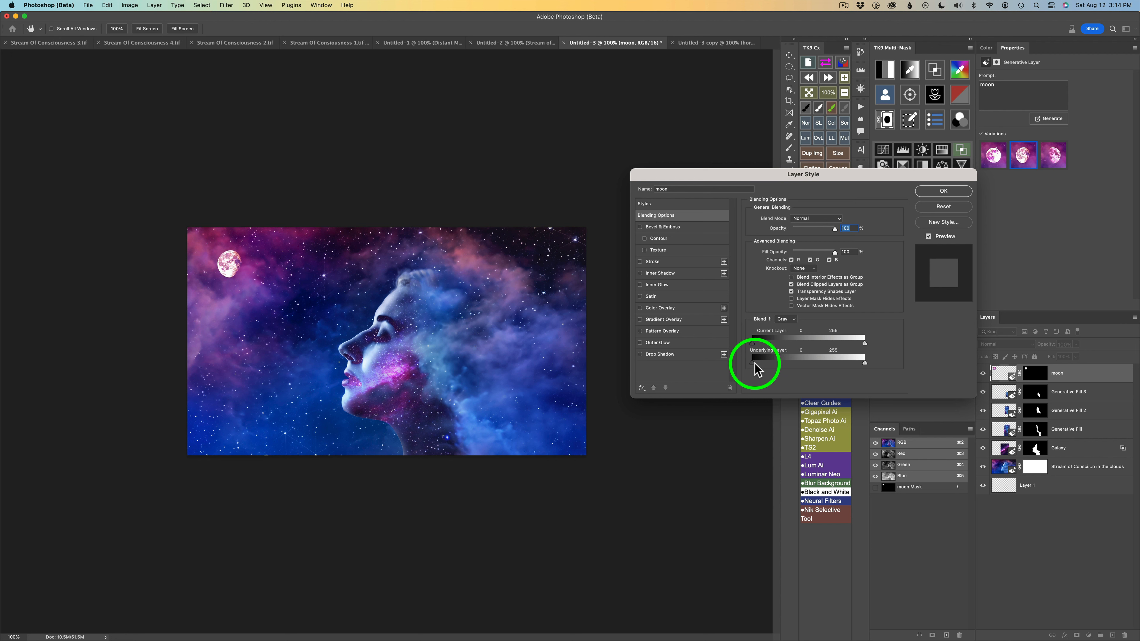
pyautogui.moveTo(759, 364); pyautogui.dragTo(792, 362)
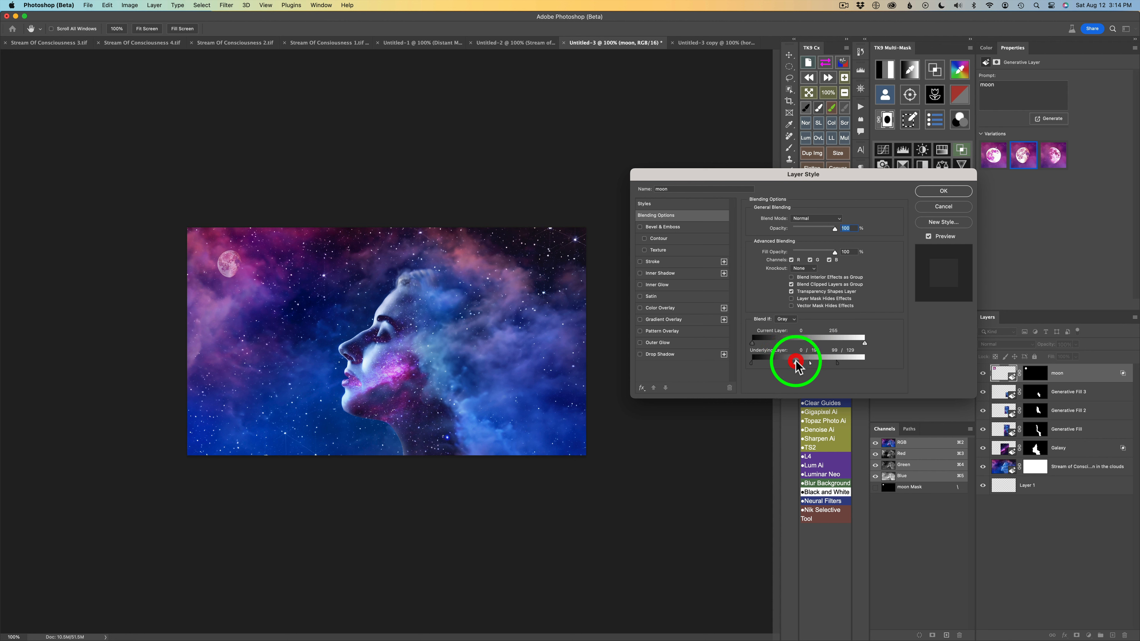
pyautogui.moveTo(838, 362)
pyautogui.mouseDown()
pyautogui.moveTo(801, 360)
pyautogui.moveTo(838, 365)
pyautogui.moveTo(827, 362)
pyautogui.mouseUp()
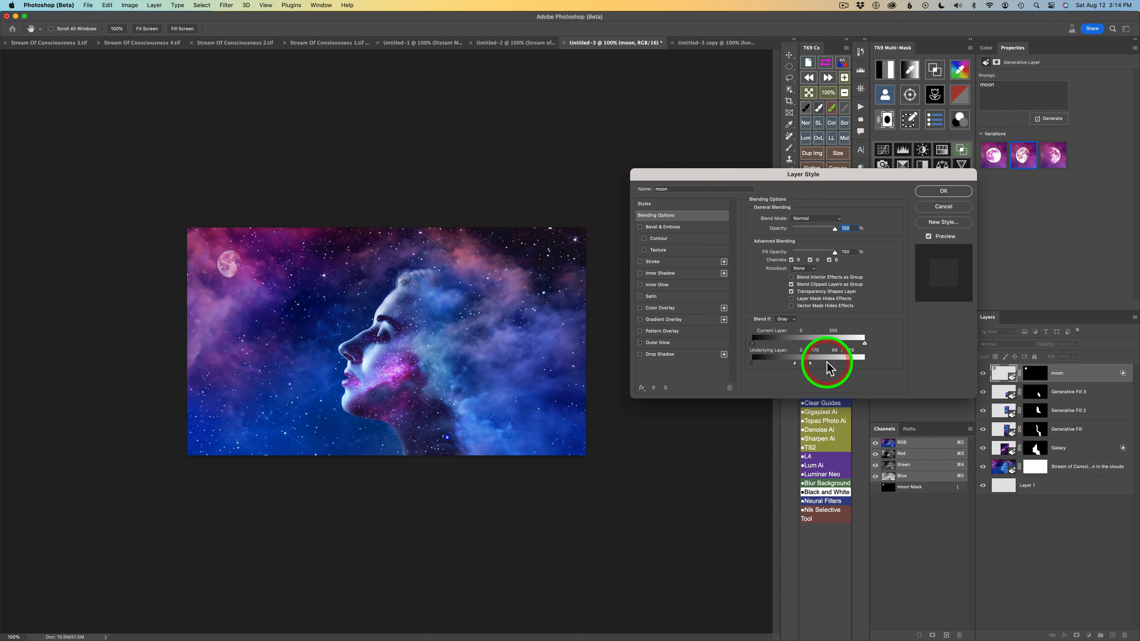
pyautogui.click(945, 191)
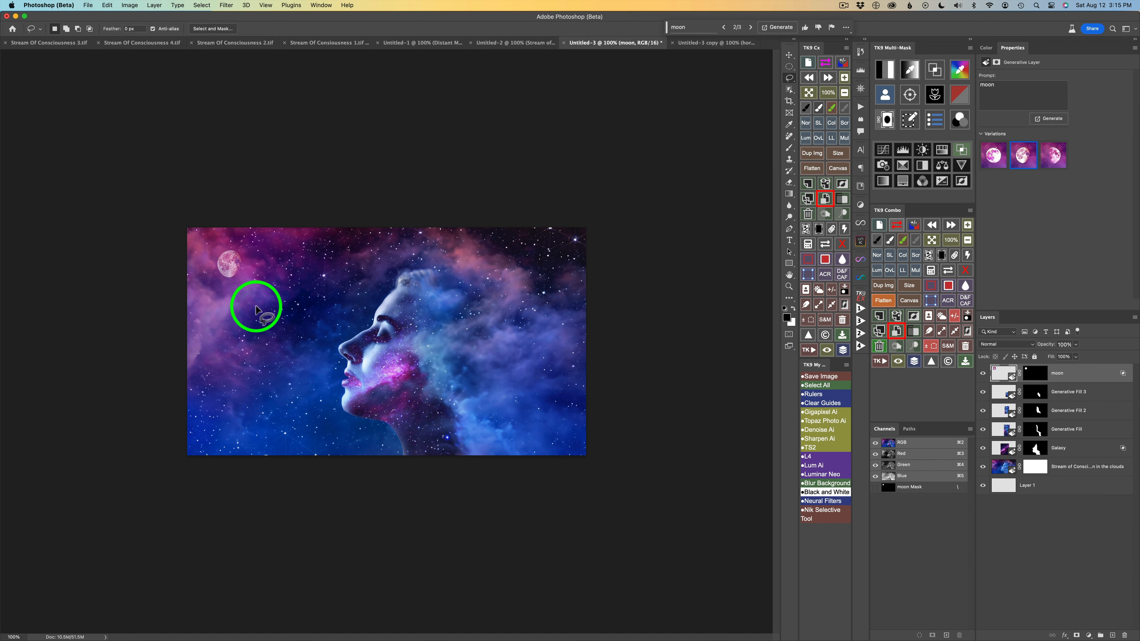
# Lasso an irregular area between the moon and the face, apply Generative Fill with the prompt "nebula", and review its variations.
pyautogui.moveTo(257, 292)
pyautogui.mouseDown()
pyautogui.moveTo(245, 344)
pyautogui.moveTo(284, 337)
pyautogui.moveTo(318, 306)
pyautogui.moveTo(278, 283)
pyautogui.moveTo(238, 300)
pyautogui.mouseUp()
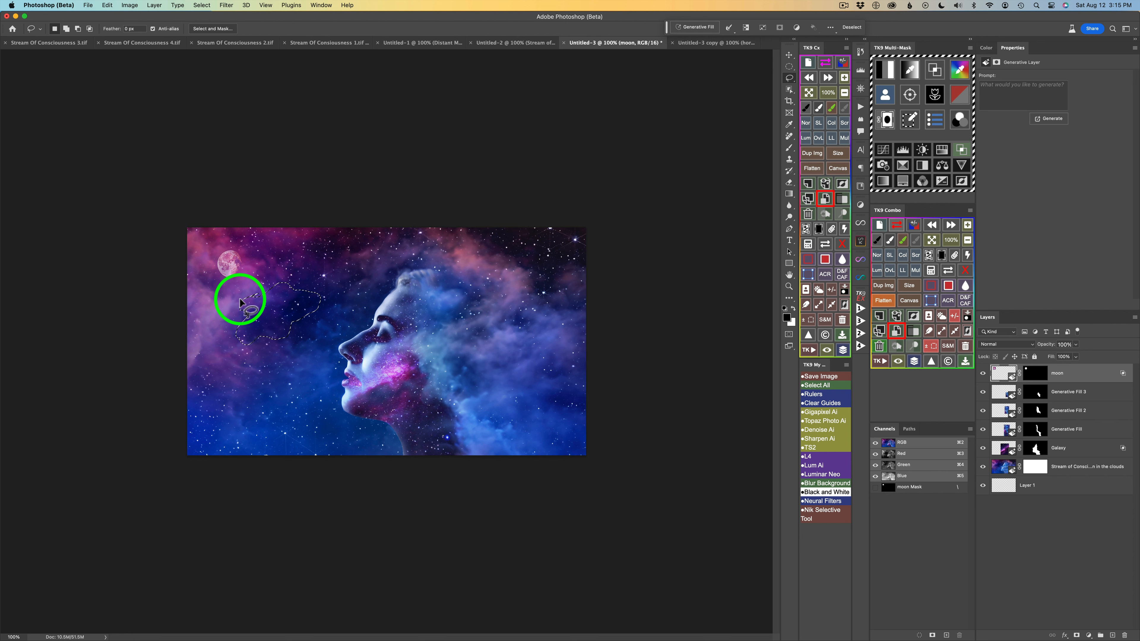
pyautogui.click(694, 26)
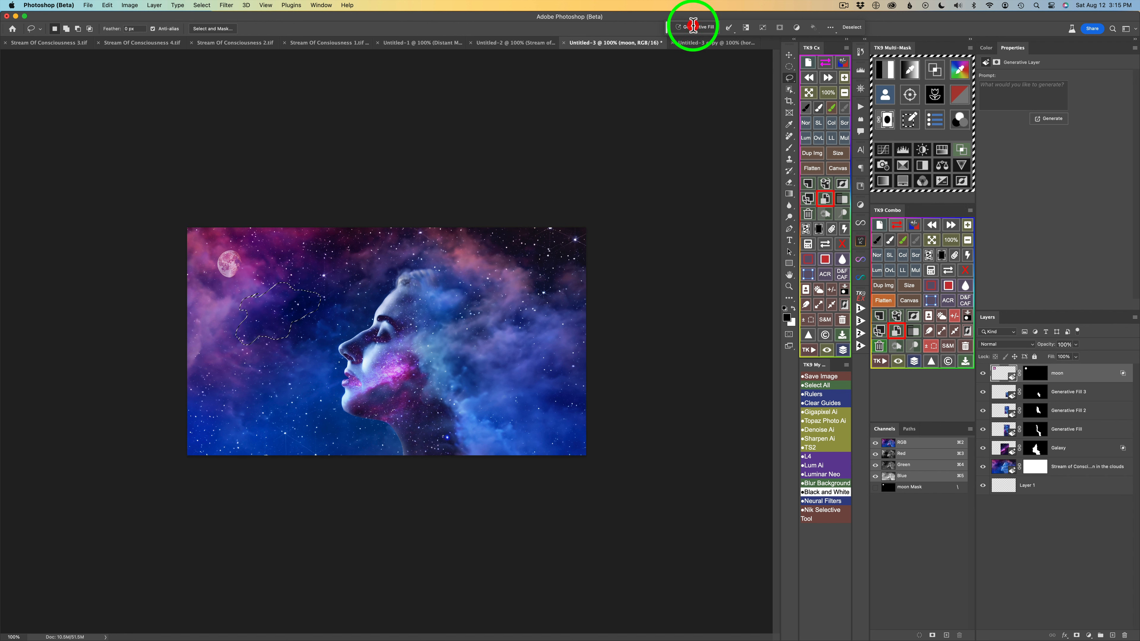
pyautogui.write('nebula')
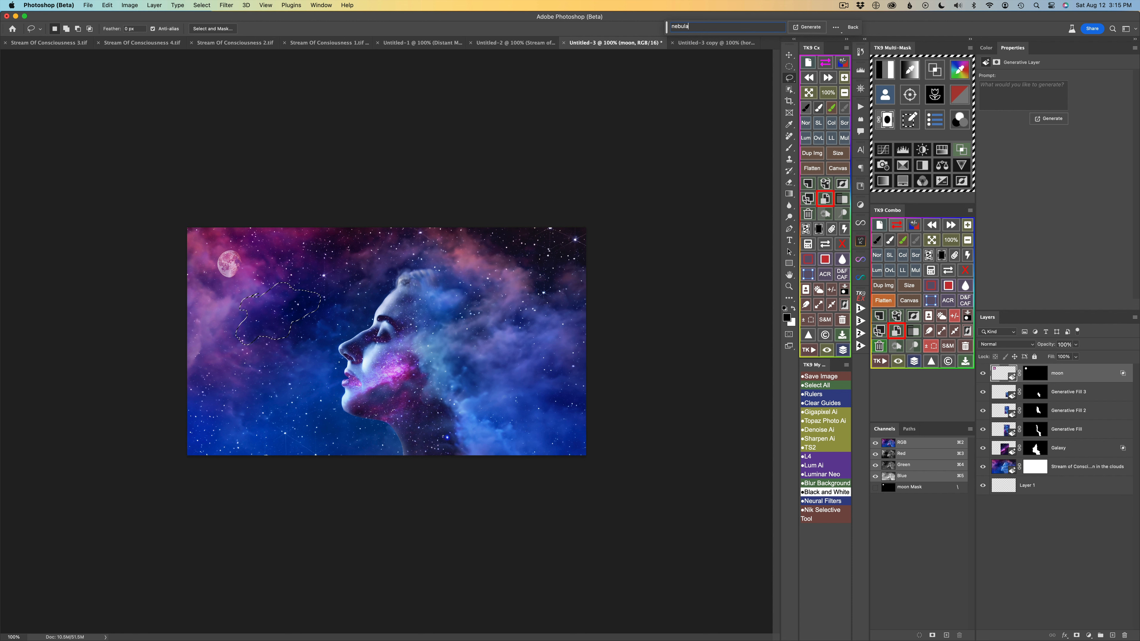
pyautogui.press('Return')
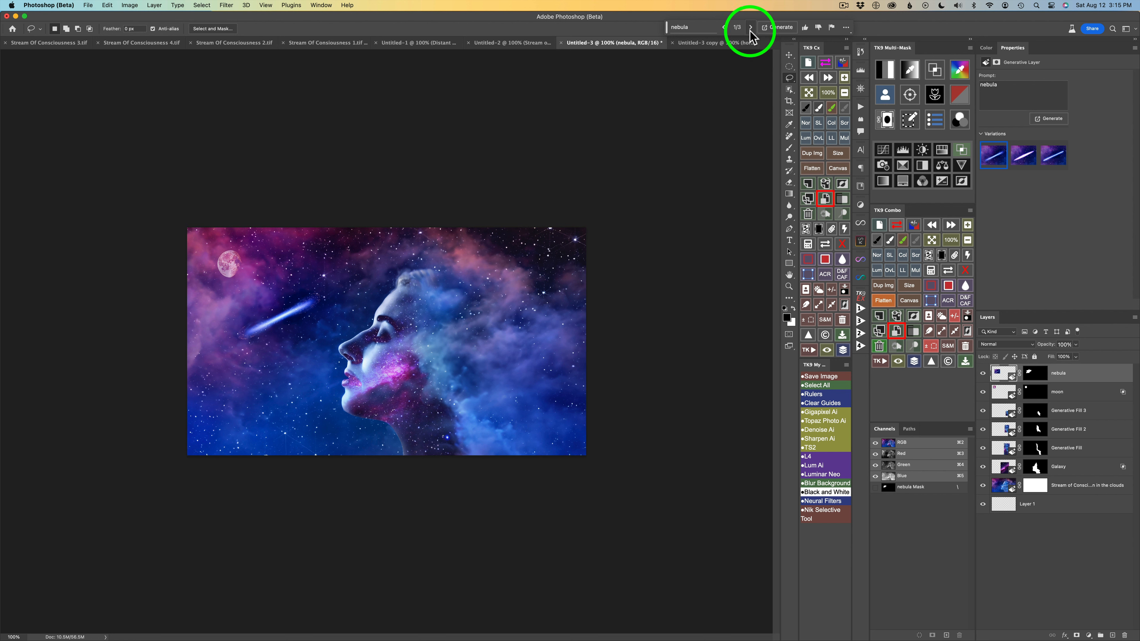
pyautogui.click(752, 27)
pyautogui.click(752, 28)
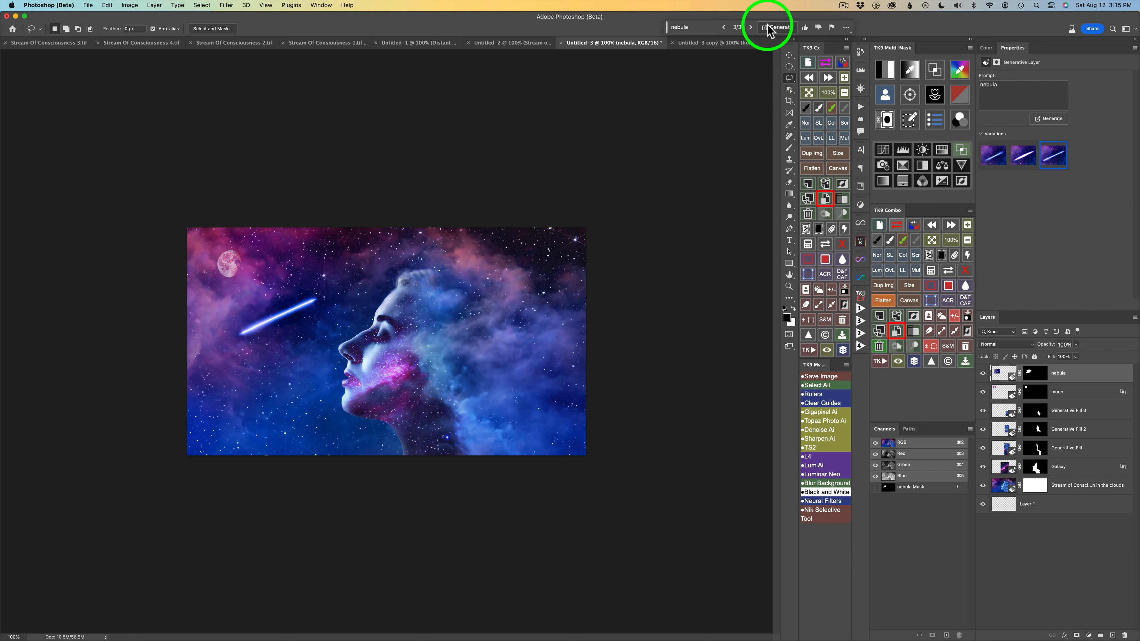
# Generate another set of nebula variations and choose the third of the six, the pink galaxy streak.
pyautogui.click(778, 28)
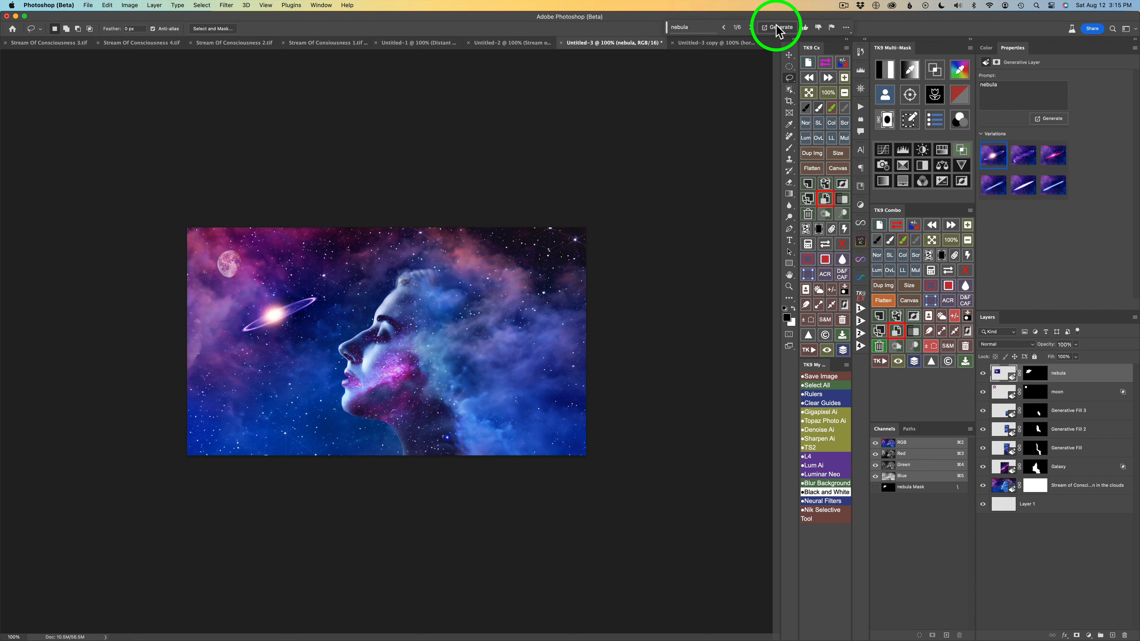
pyautogui.click(750, 27)
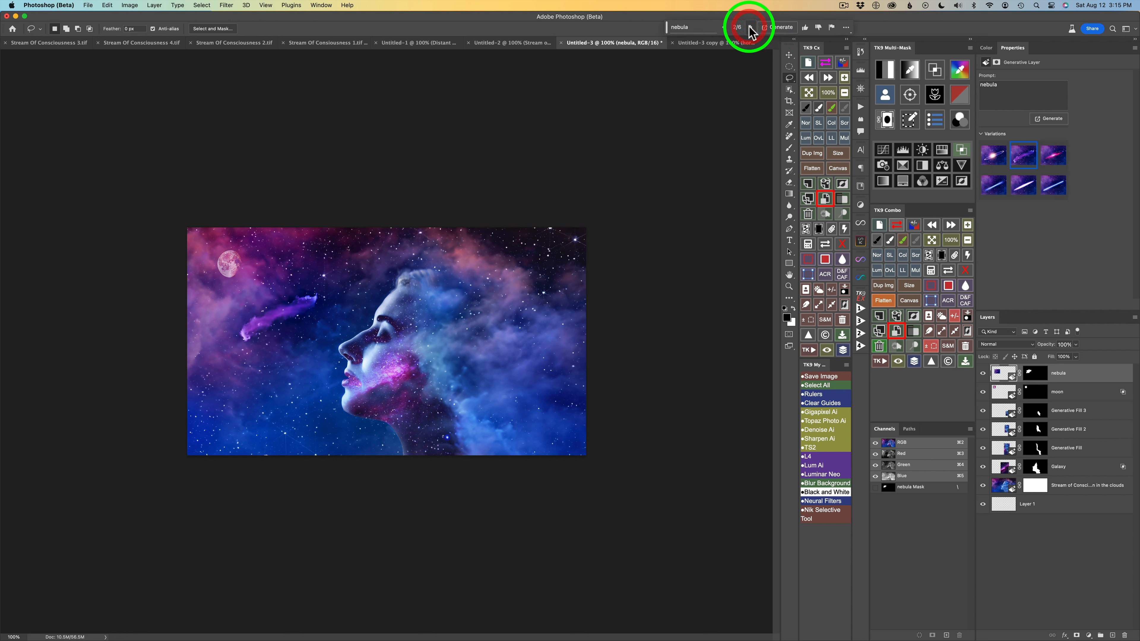
pyautogui.click(750, 27)
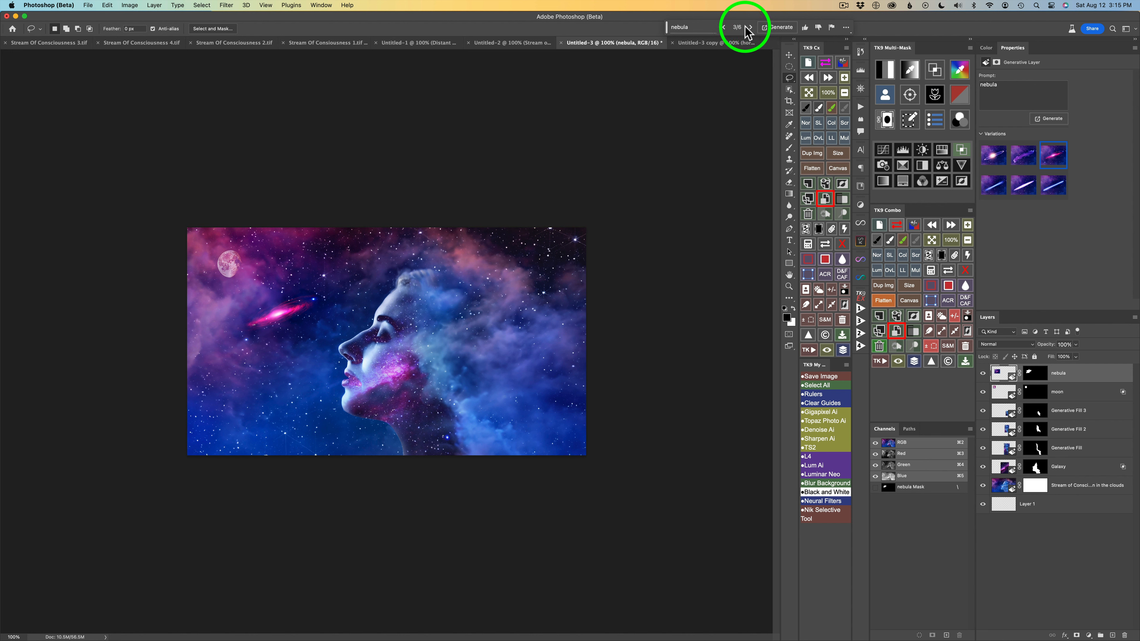
pyautogui.click(723, 27)
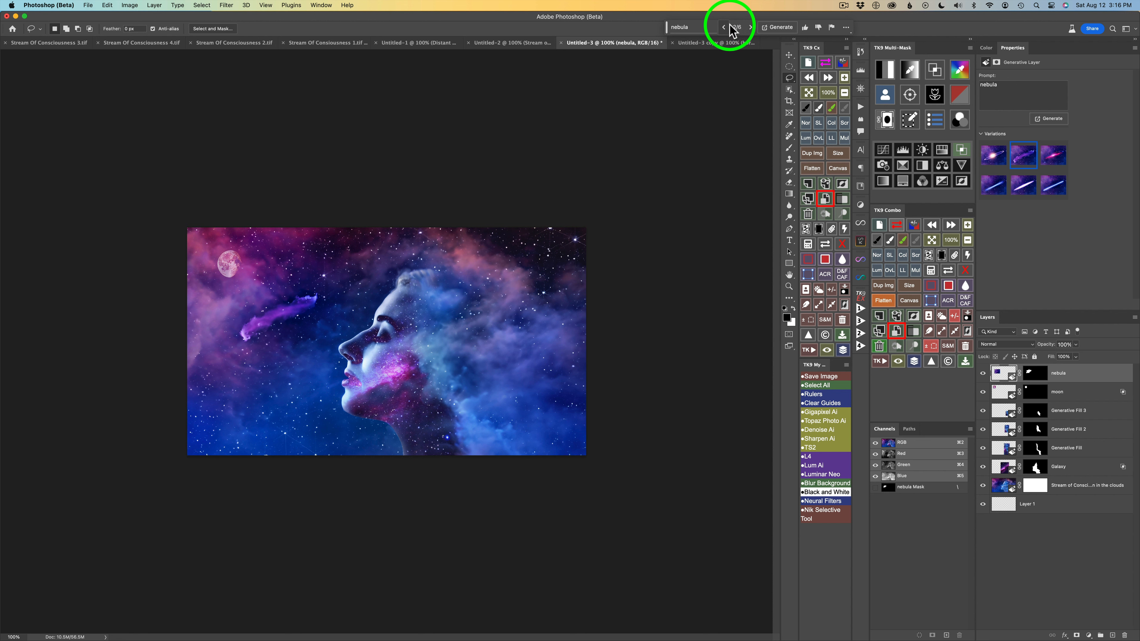
pyautogui.click(751, 27)
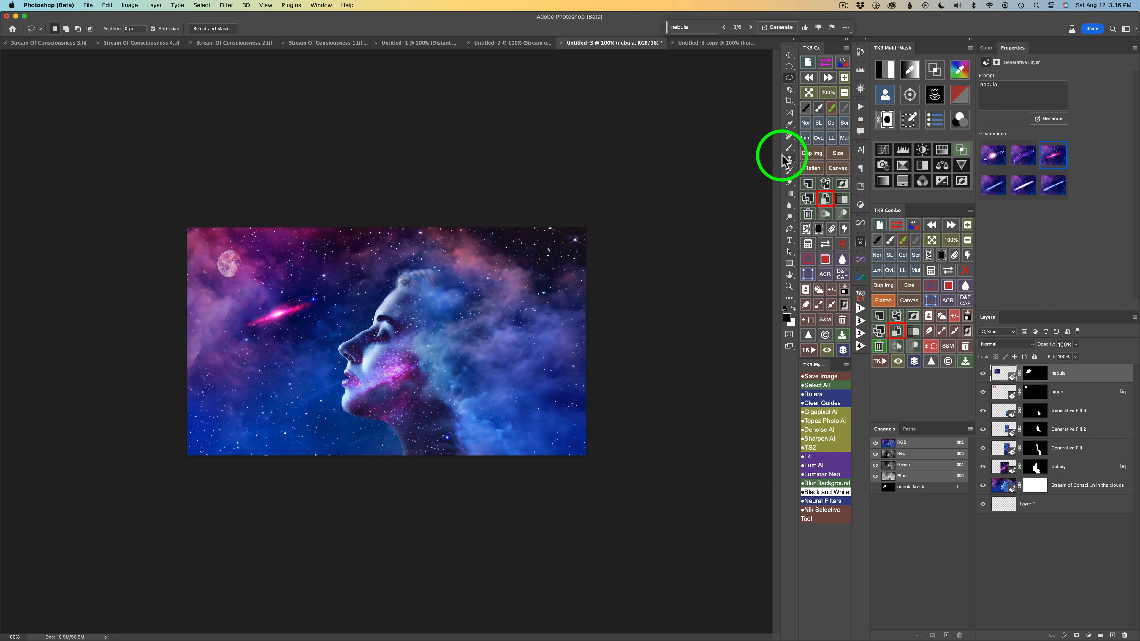
# Blend the nebula layer into the sky by splitting the Blend If underlying-layer shadows to 0 / 38 and highlights to 141 / 255.
pyautogui.doubleClick(1104, 376)
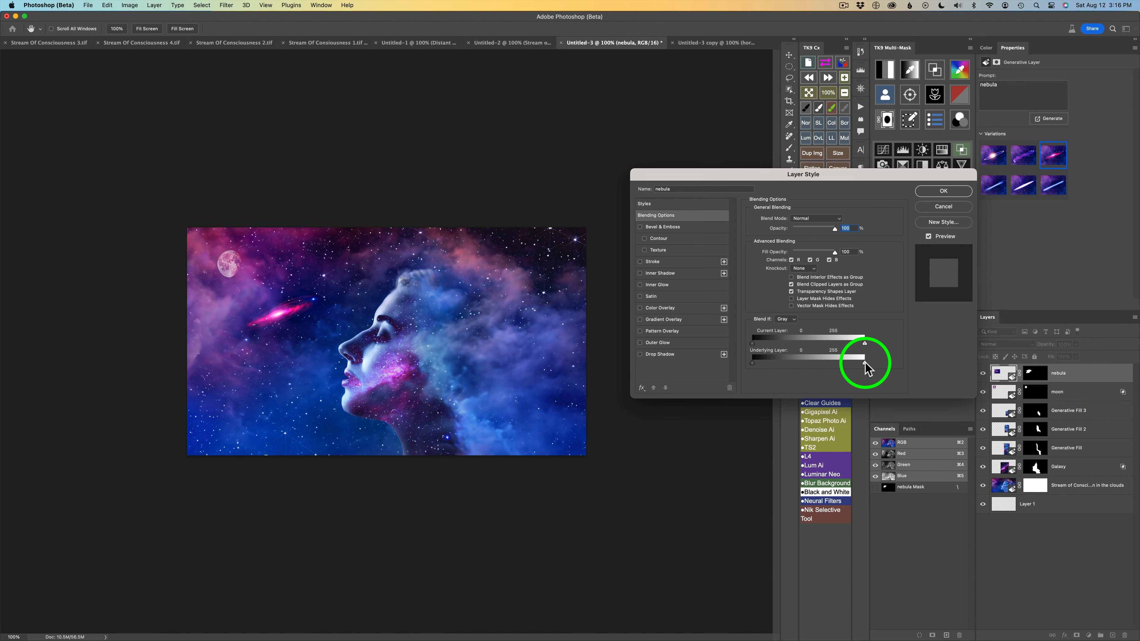
pyautogui.moveTo(865, 363)
pyautogui.mouseDown()
pyautogui.moveTo(789, 357)
pyautogui.moveTo(880, 362)
pyautogui.moveTo(867, 363)
pyautogui.mouseUp()
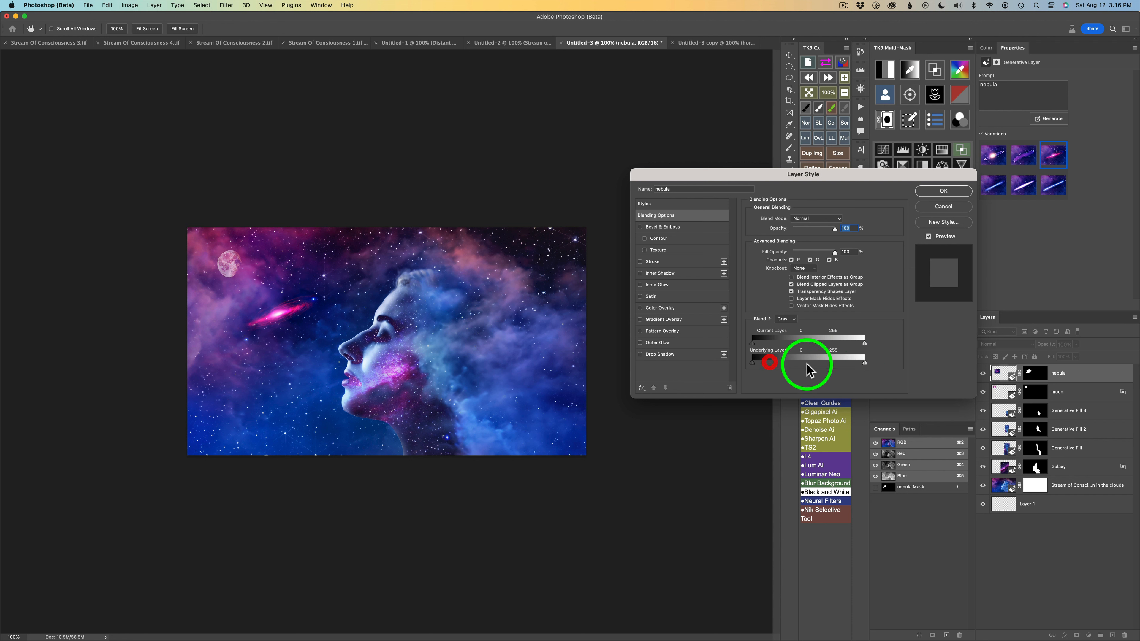
pyautogui.moveTo(752, 362); pyautogui.dragTo(762, 363)
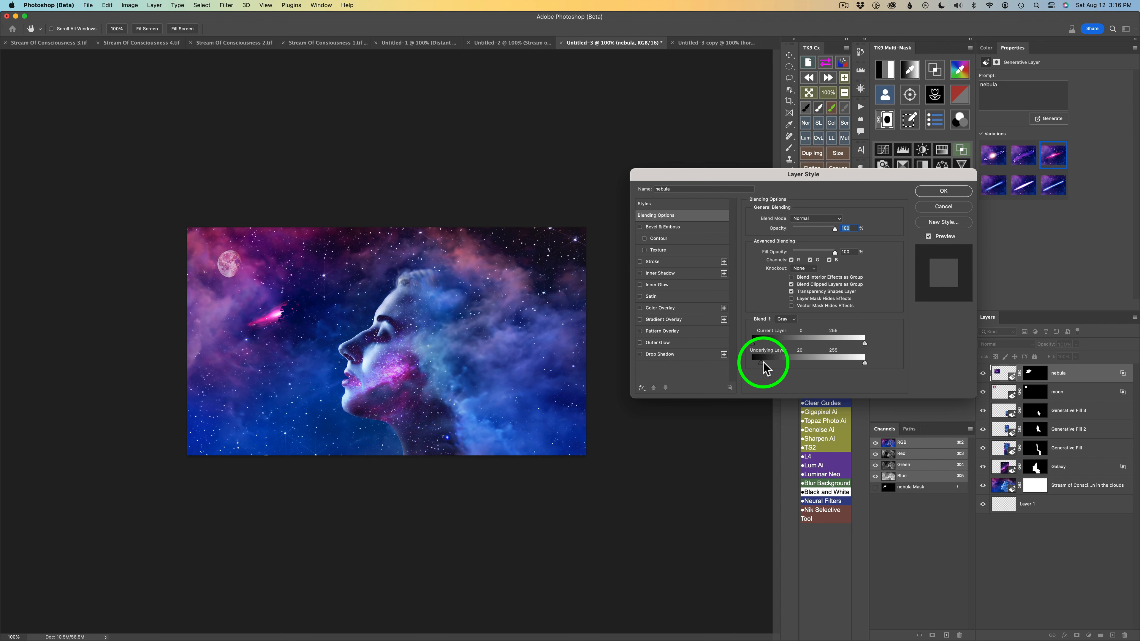
pyautogui.moveTo(765, 362)
pyautogui.mouseDown()
pyautogui.moveTo(810, 368)
pyautogui.moveTo(734, 360)
pyautogui.moveTo(774, 362)
pyautogui.mouseUp()
pyautogui.moveTo(860, 361); pyautogui.dragTo(814, 359)
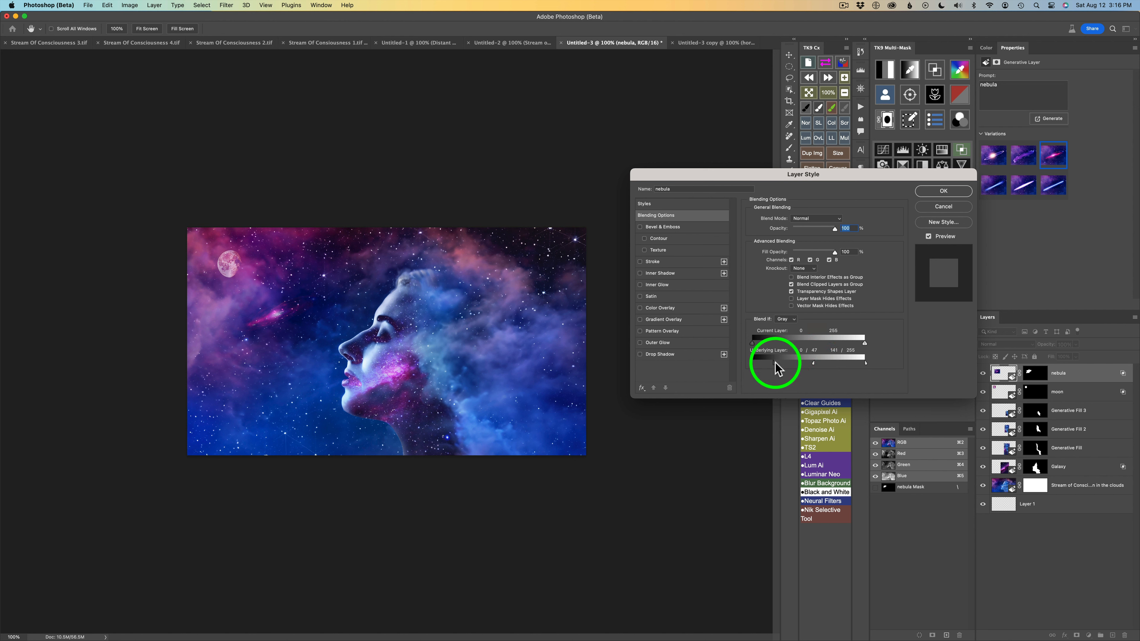
pyautogui.moveTo(775, 363)
pyautogui.mouseDown()
pyautogui.moveTo(751, 362)
pyautogui.moveTo(787, 367)
pyautogui.moveTo(770, 367)
pyautogui.mouseUp()
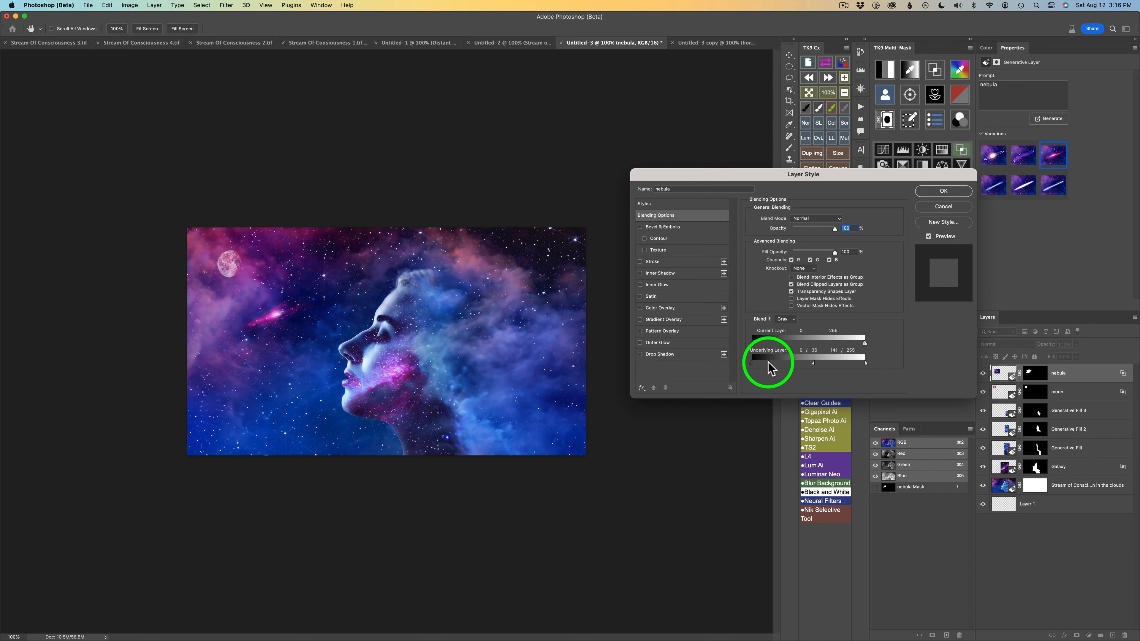
pyautogui.moveTo(768, 362); pyautogui.dragTo(770, 363)
pyautogui.click(944, 191)
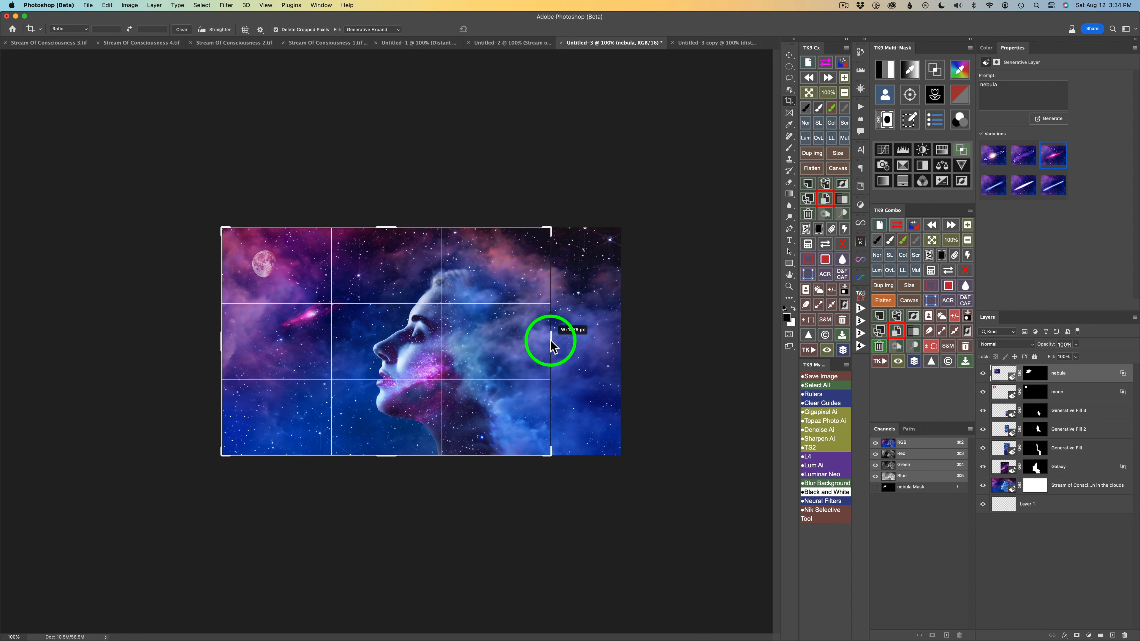
# Crop away the strip of sky behind the head, extend the canvas slightly below the neck, and fill it with Generative Expand without a prompt.
pyautogui.moveTo(622, 341); pyautogui.dragTo(549, 340)
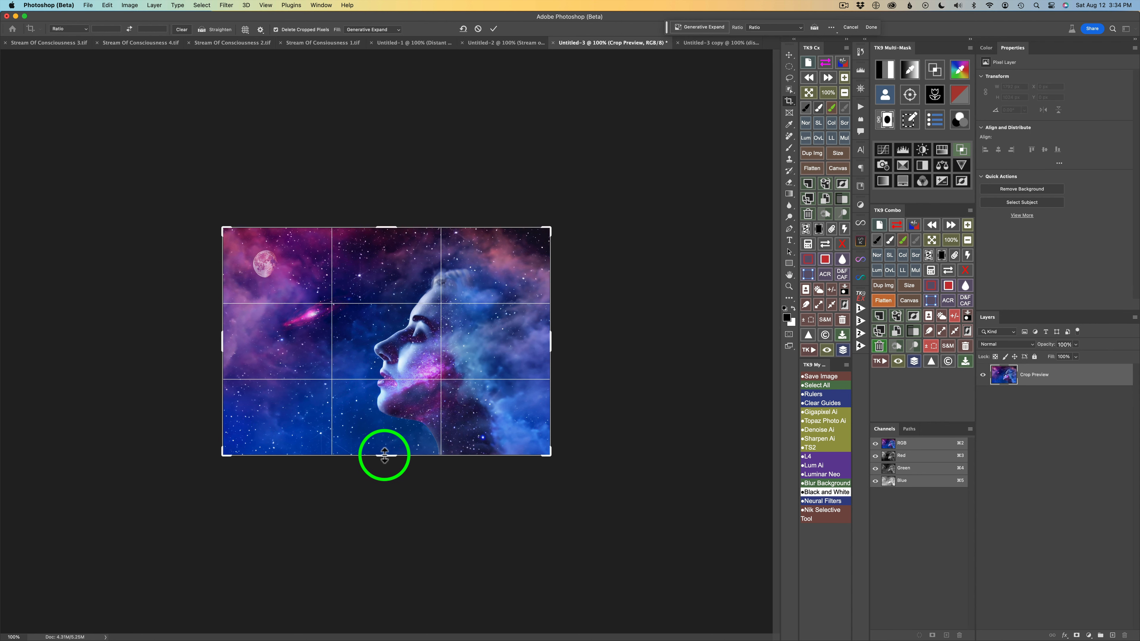
pyautogui.moveTo(387, 456); pyautogui.dragTo(387, 469)
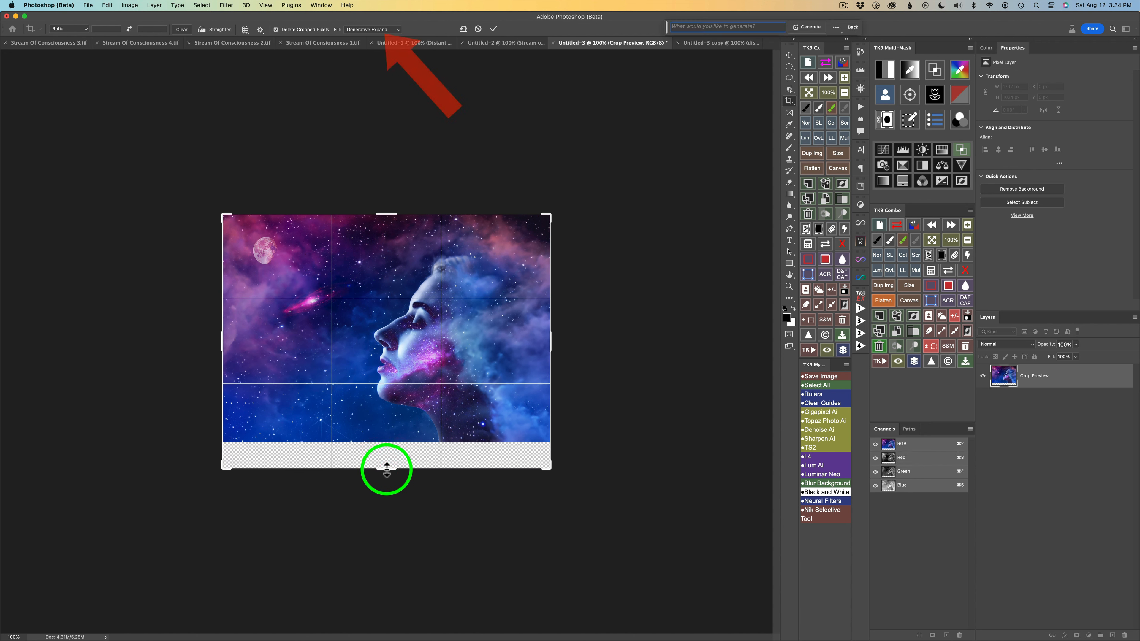
pyautogui.click(807, 27)
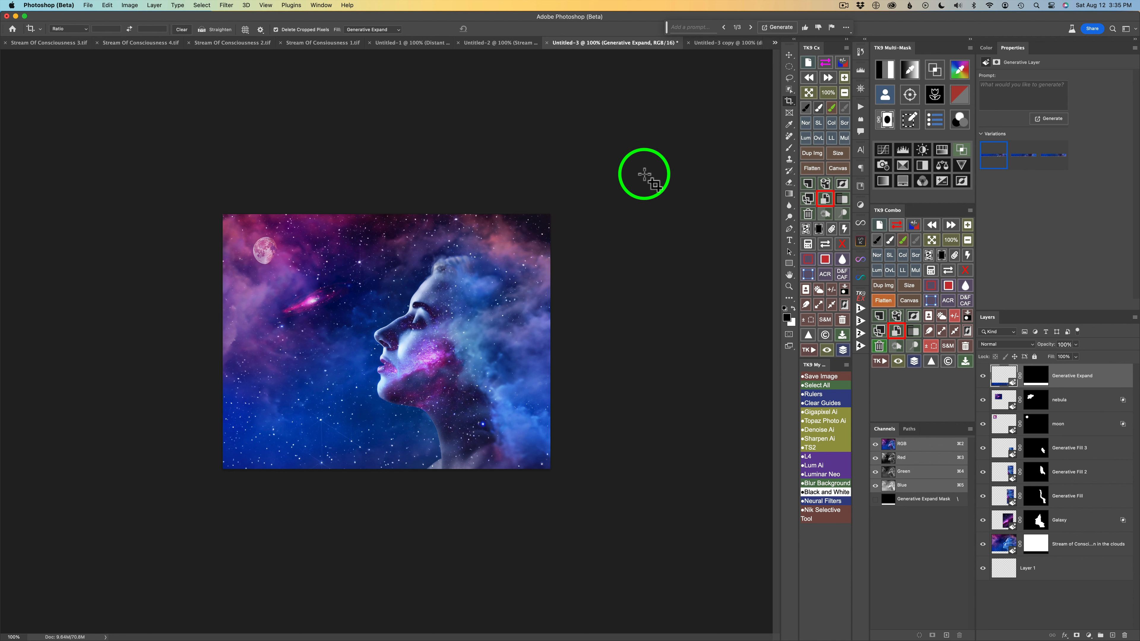
# Extend the canvas on the moon side and above the head with promptless Generative Expand, and choose the third variation.
pyautogui.click(417, 292)
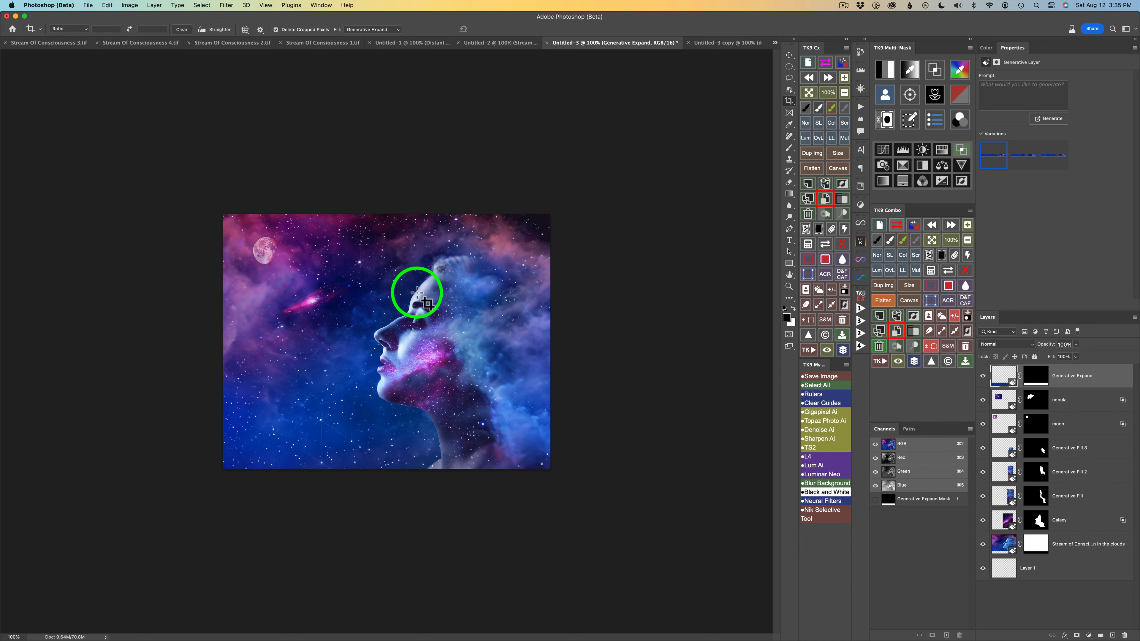
pyautogui.moveTo(219, 335); pyautogui.dragTo(199, 334)
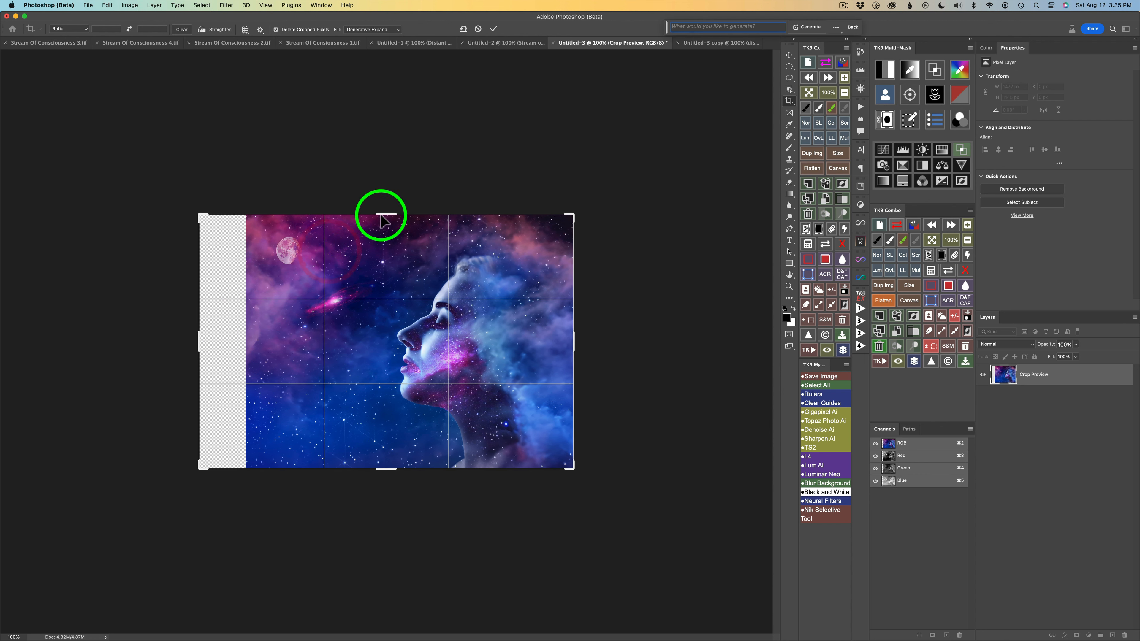
pyautogui.moveTo(389, 209); pyautogui.dragTo(390, 204)
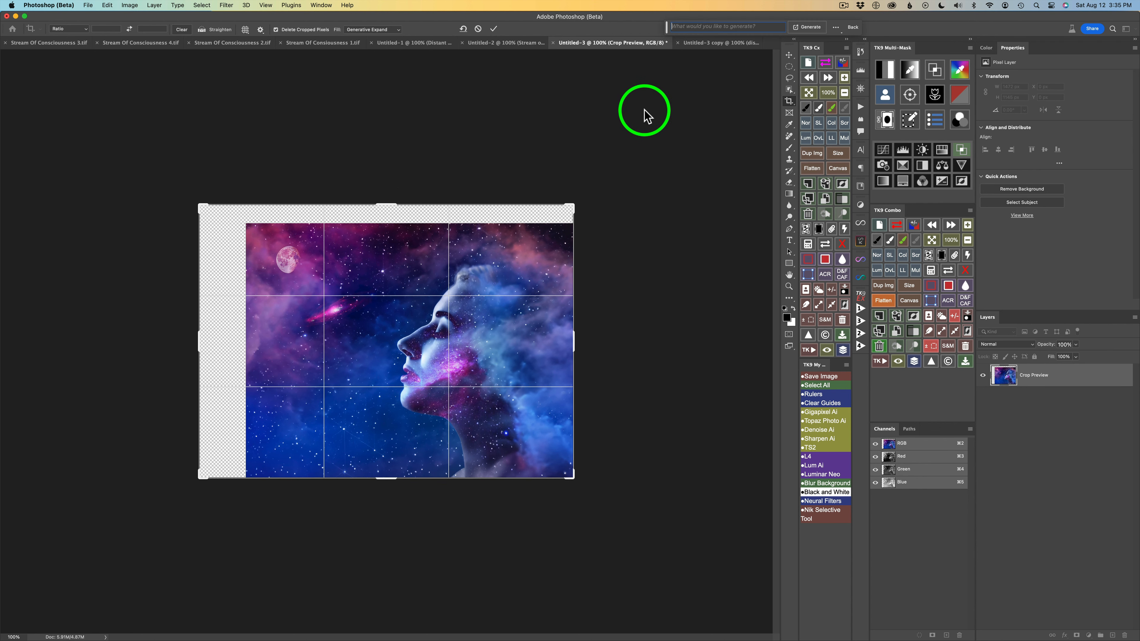
pyautogui.click(808, 27)
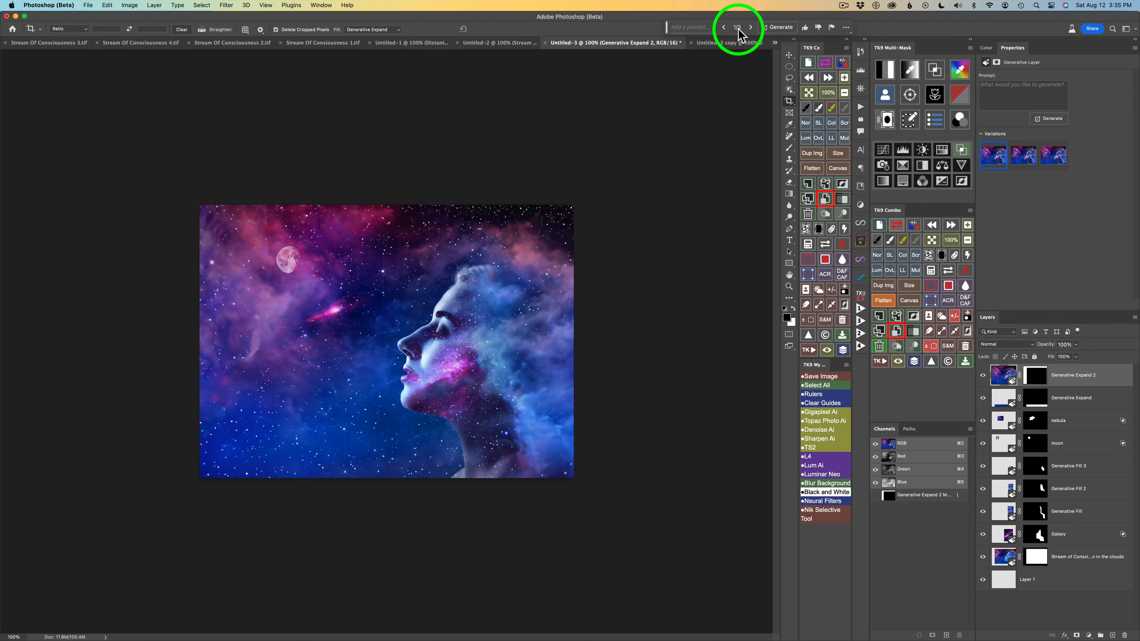
pyautogui.click(751, 27)
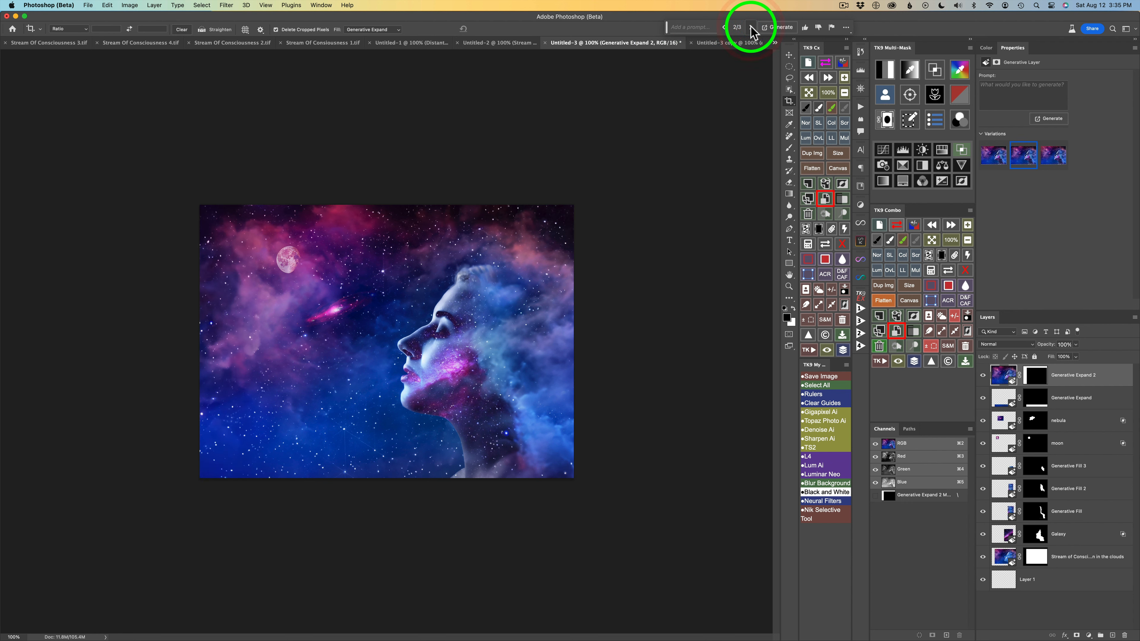
pyautogui.click(751, 27)
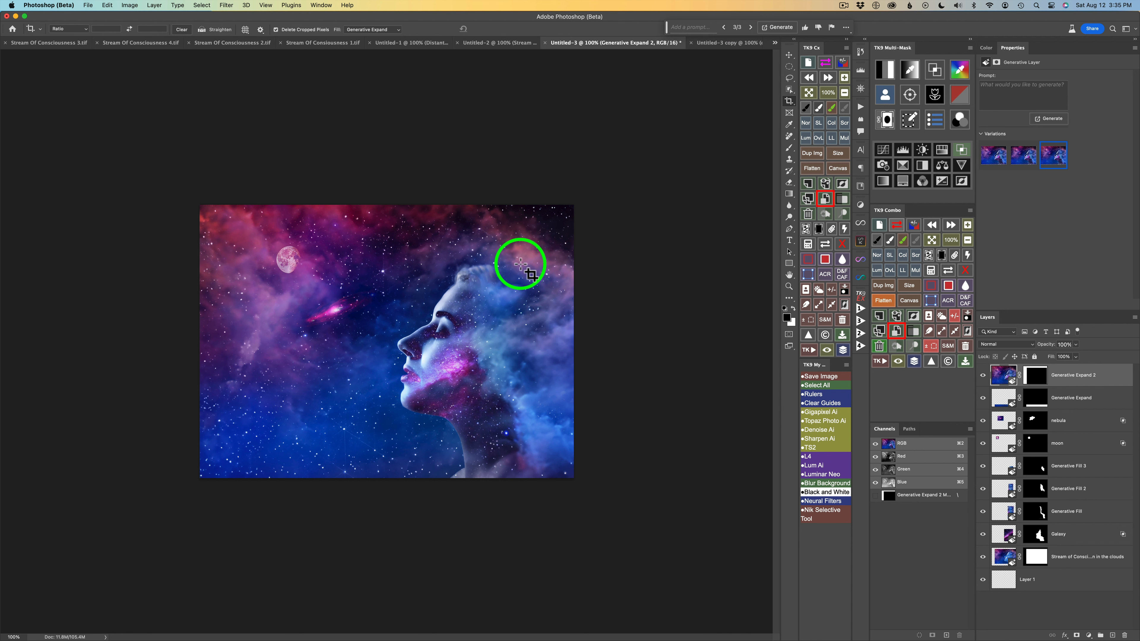
# Set the crop fill to Transparent (default) and trim a little off the image's upper and left edges.
pyautogui.click(489, 278)
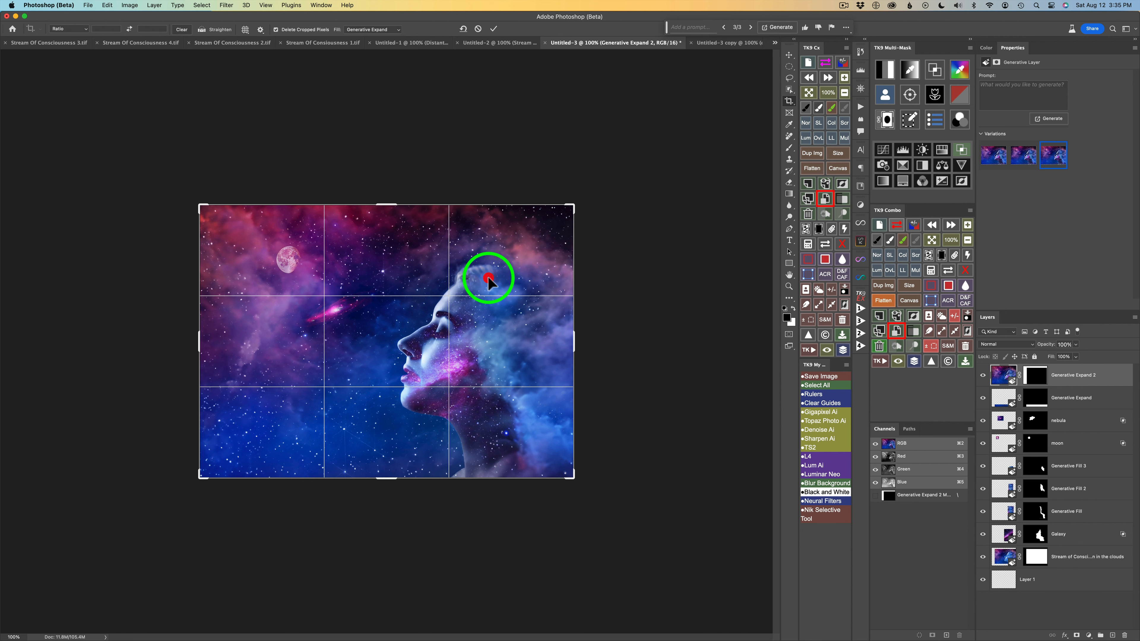
pyautogui.click(398, 30)
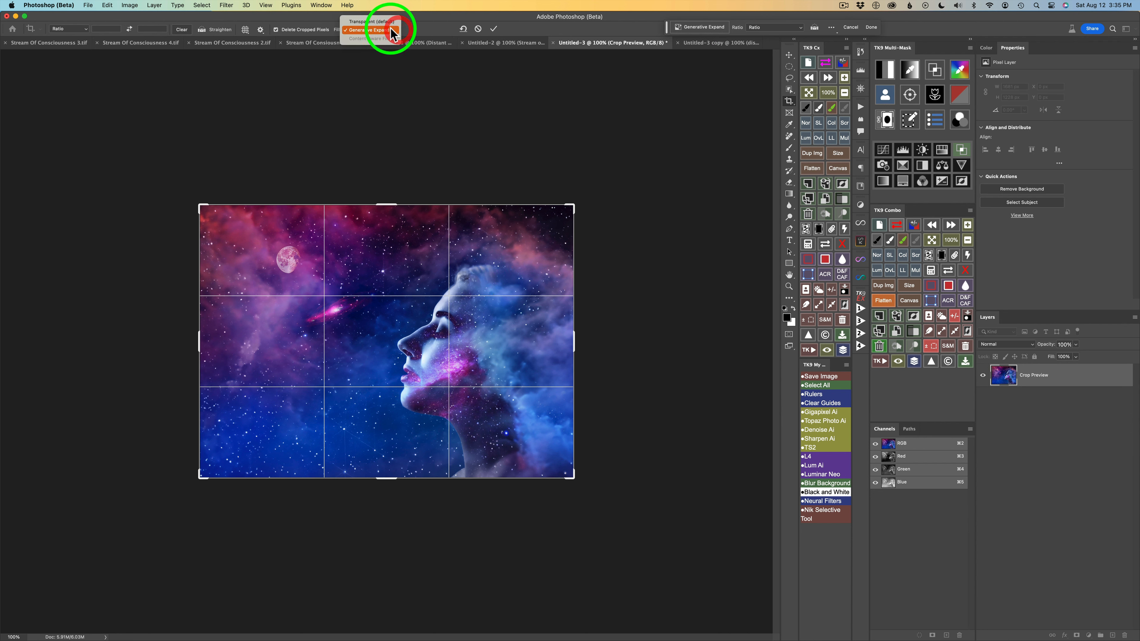
pyautogui.click(385, 21)
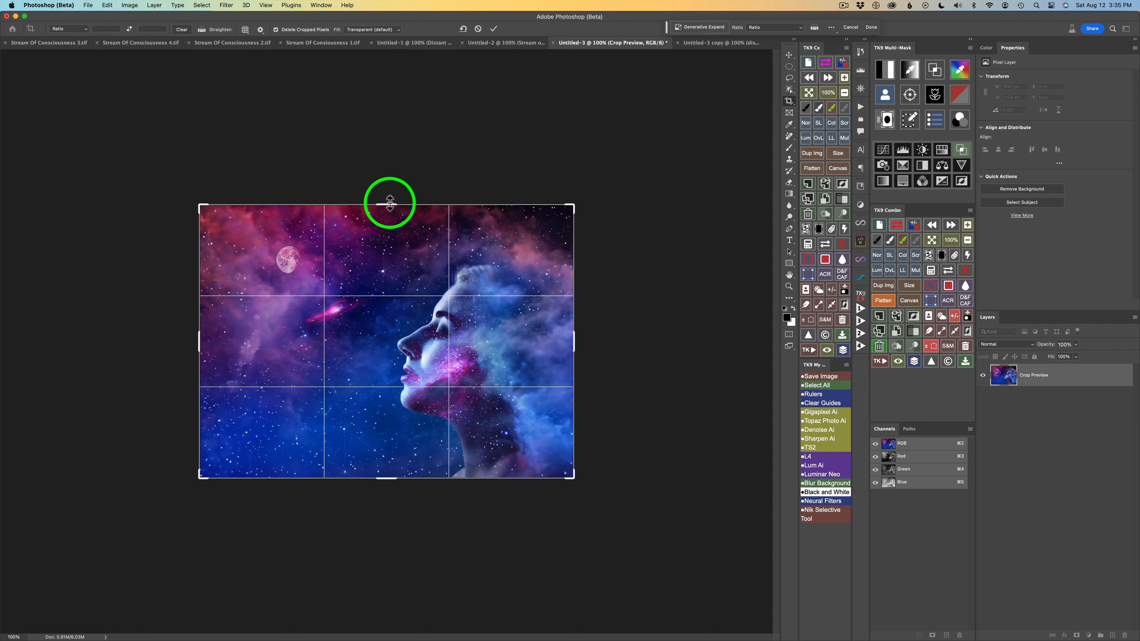
pyautogui.moveTo(391, 200); pyautogui.dragTo(389, 215)
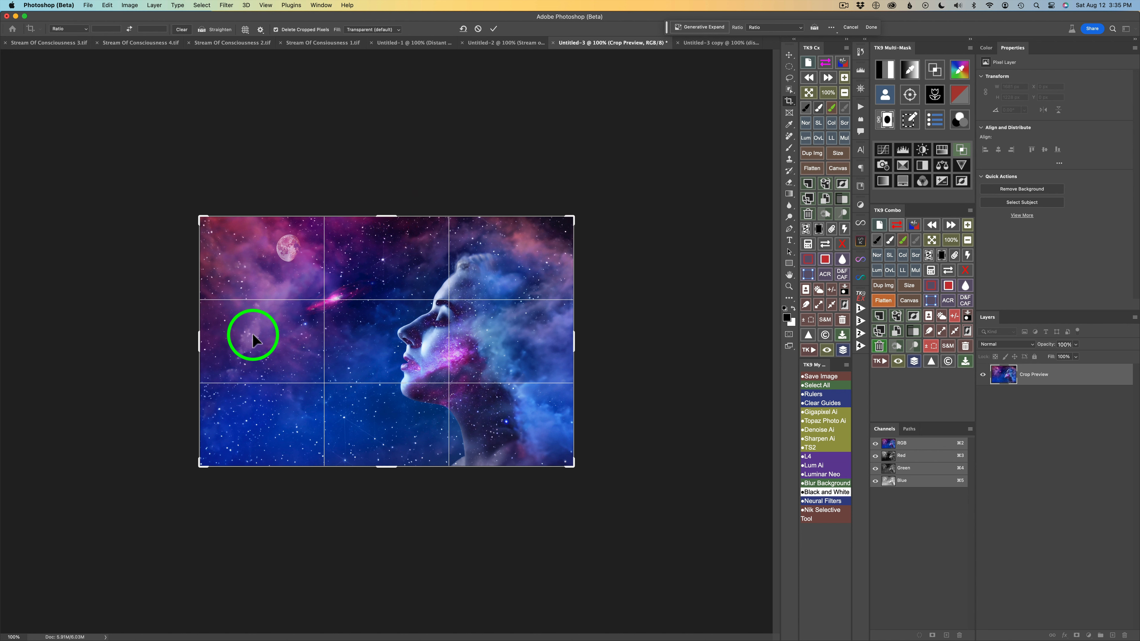
pyautogui.moveTo(201, 339); pyautogui.dragTo(208, 340)
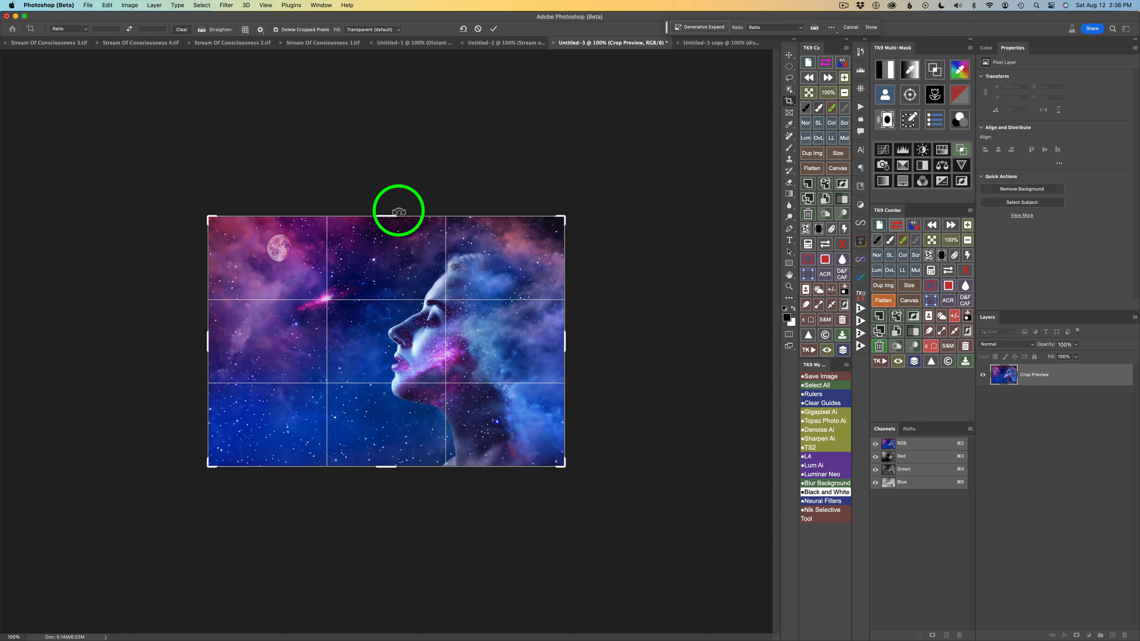
pyautogui.moveTo(394, 214); pyautogui.dragTo(394, 210)
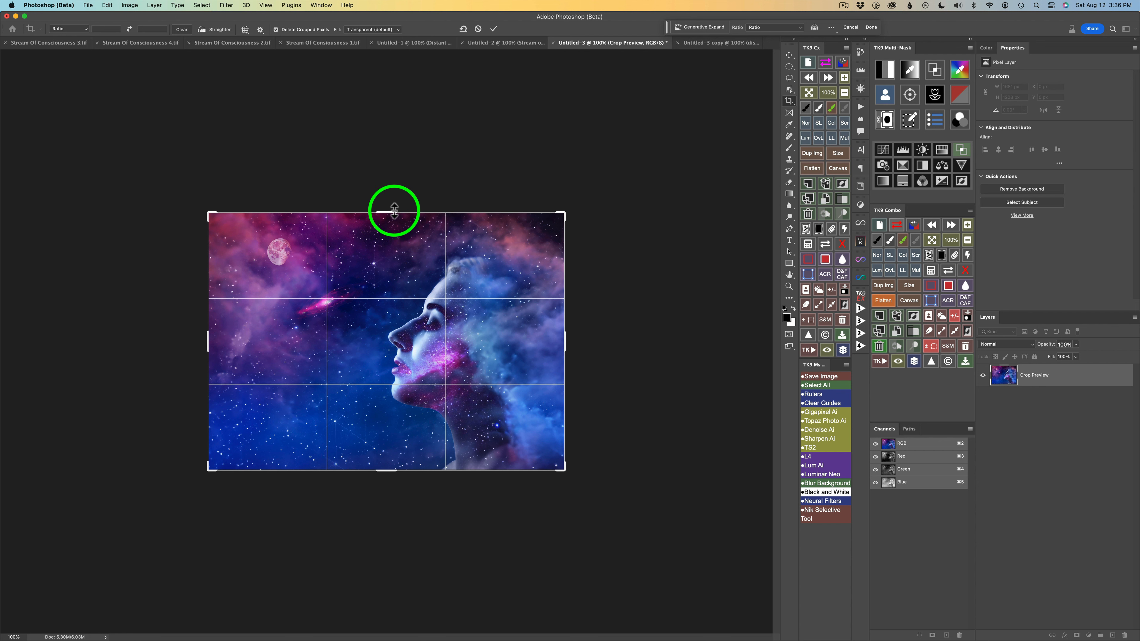
pyautogui.click(493, 29)
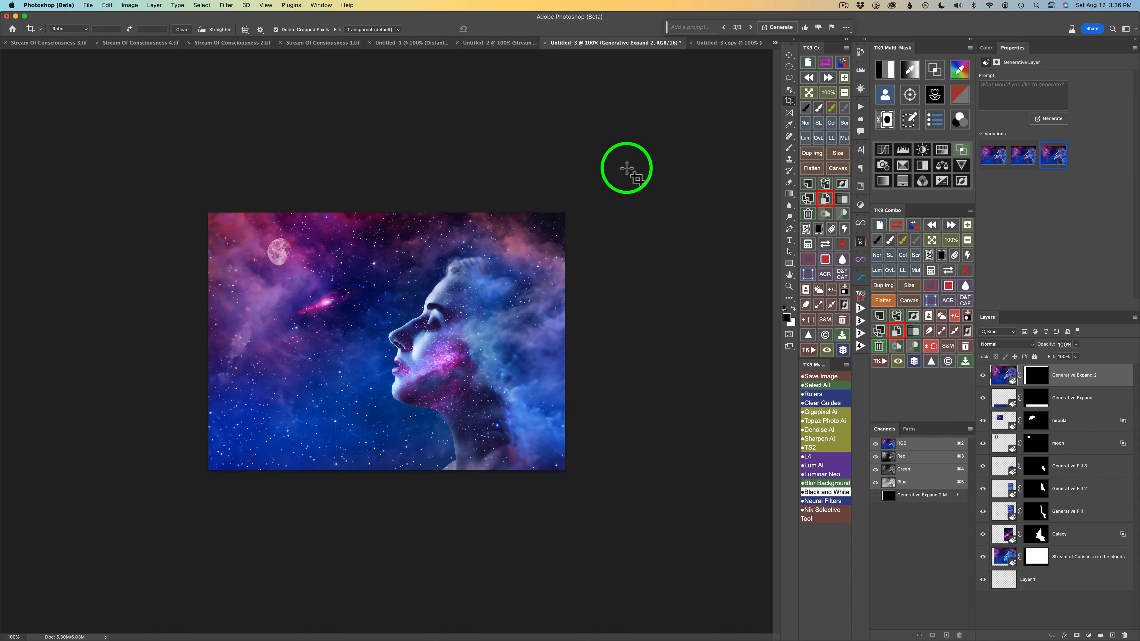
# Add a new empty layer and clean up spots near the image's lower-right corner with the Remove tool at size 40.
pyautogui.click(1113, 634)
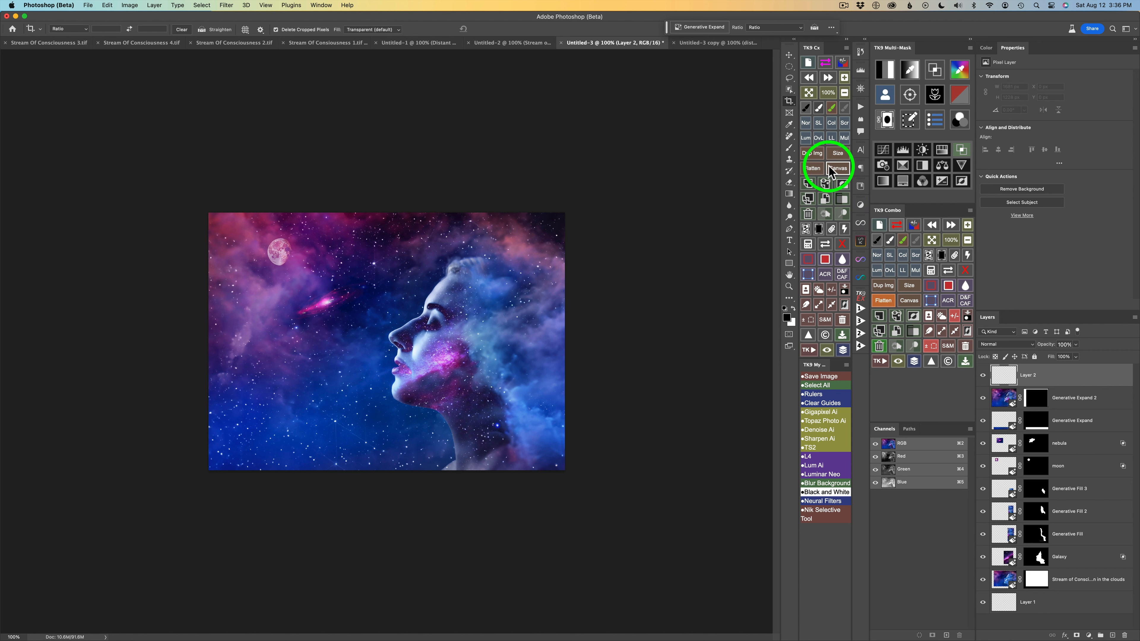
pyautogui.click(788, 136)
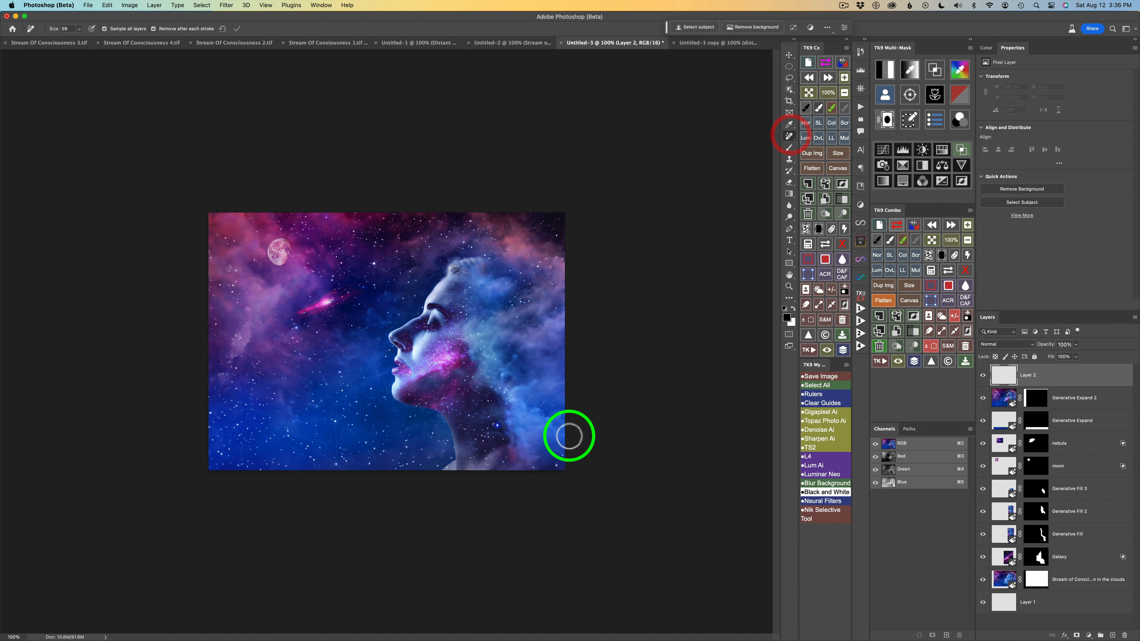
pyautogui.press('[')
pyautogui.press('[')
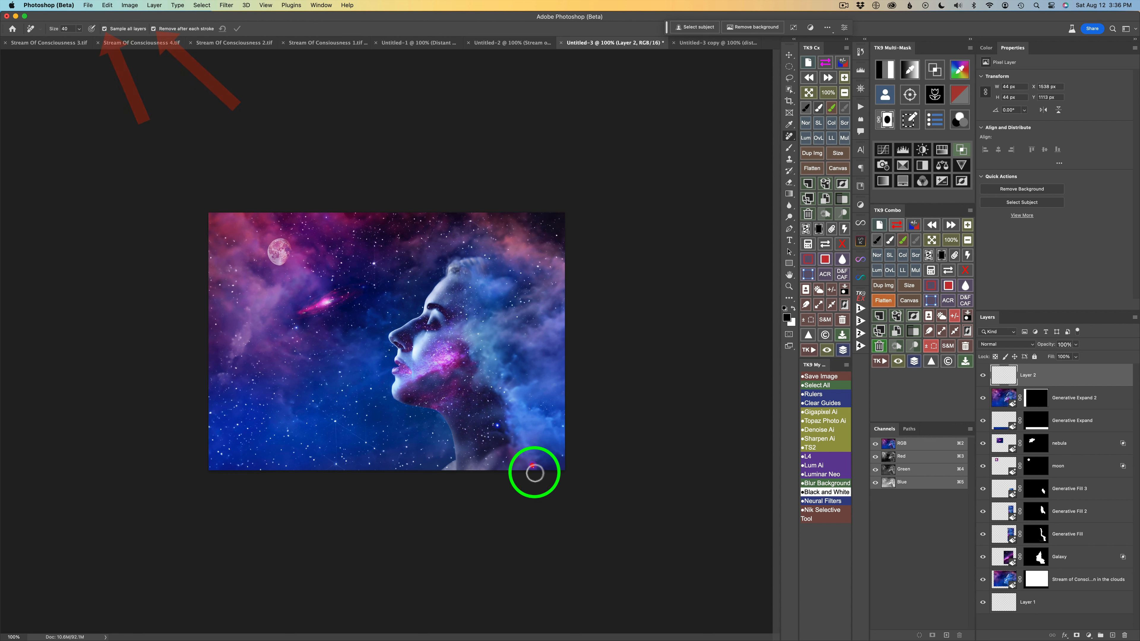
pyautogui.click(532, 466)
pyautogui.click(561, 457)
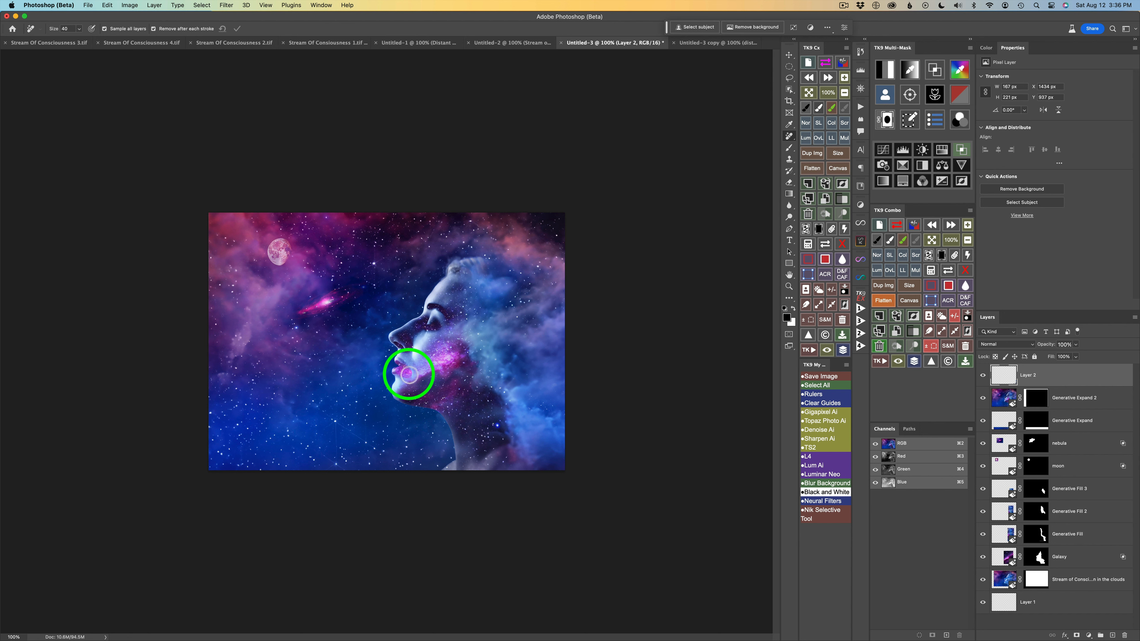
# Remove the distracting stars around the woman's lips, chin and lower cheek with the Remove tool.
pyautogui.moveTo(408, 372)
pyautogui.mouseDown()
pyautogui.moveTo(413, 395)
pyautogui.moveTo(403, 362)
pyautogui.mouseUp()
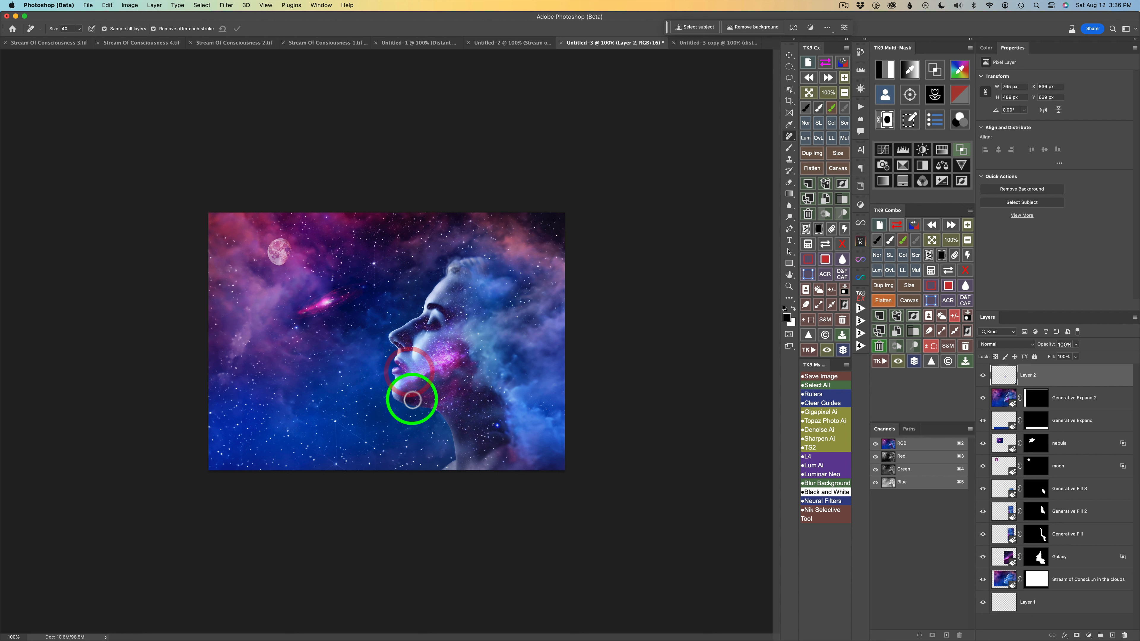
pyautogui.click(402, 368)
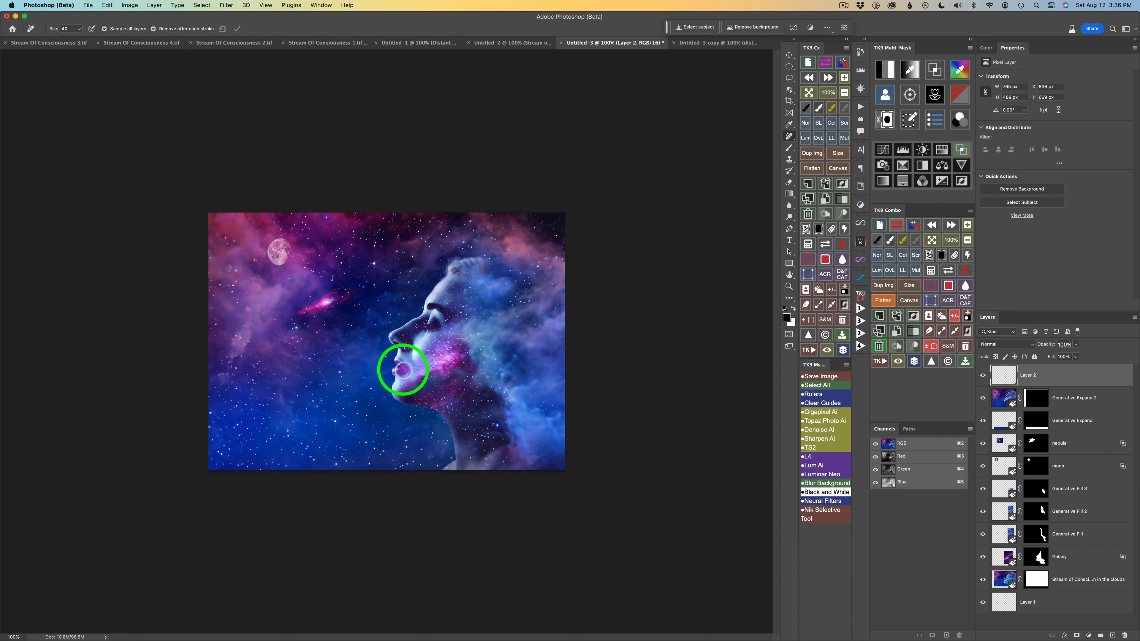
pyautogui.moveTo(407, 369); pyautogui.dragTo(407, 368)
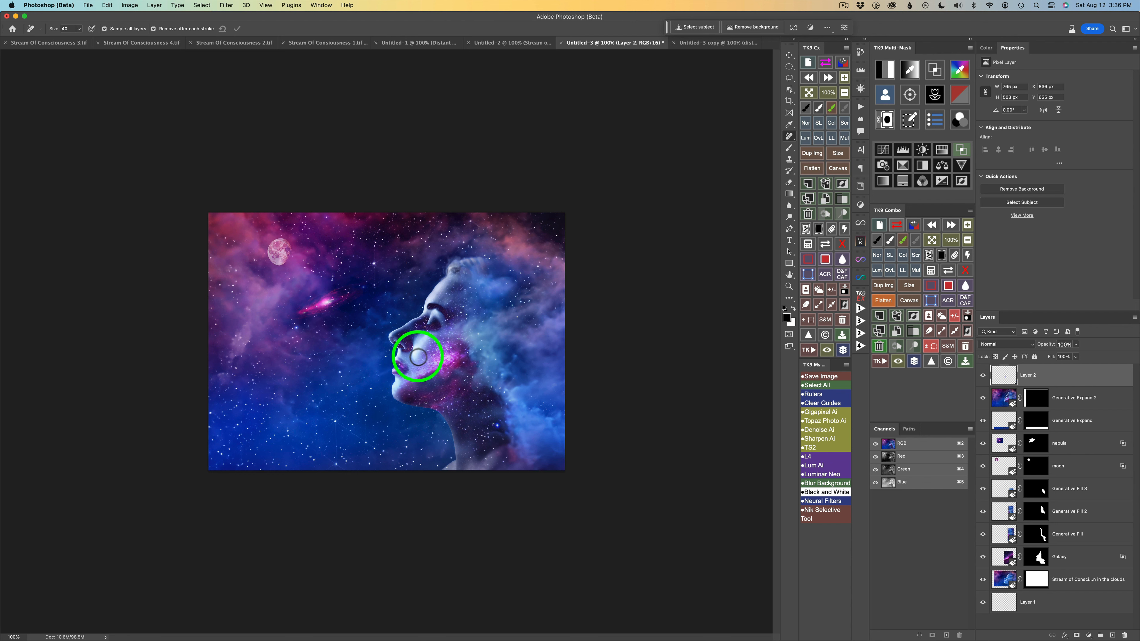
pyautogui.moveTo(419, 358); pyautogui.dragTo(395, 360)
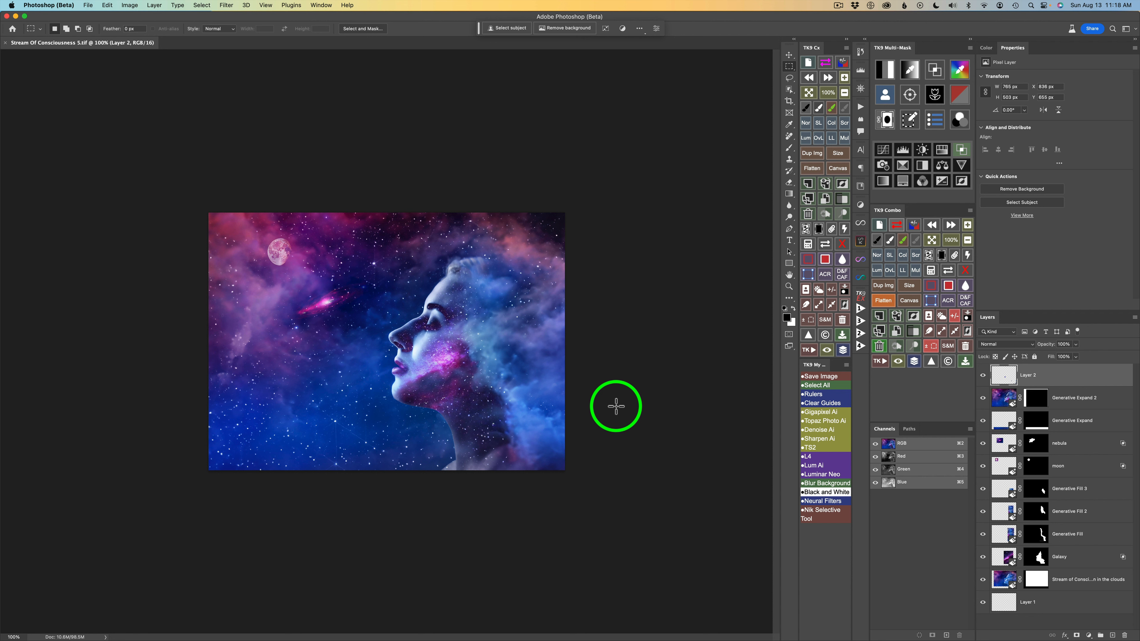
# Check the image's pixel dimensions in Image Size and close it without changing anything.
pyautogui.click(910, 286)
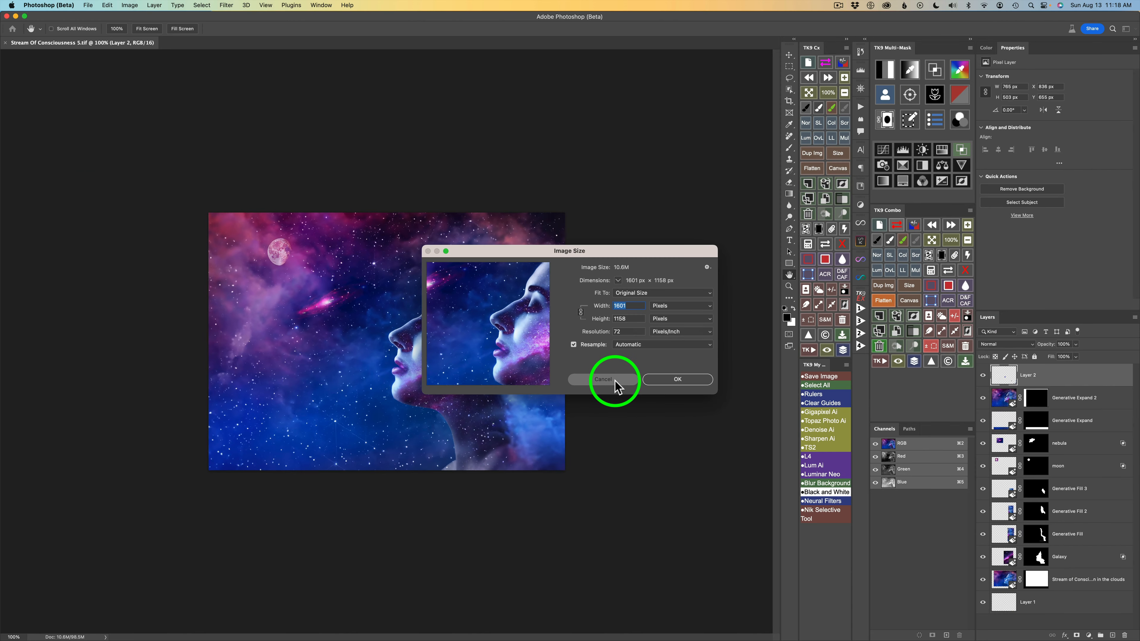
pyautogui.click(696, 470)
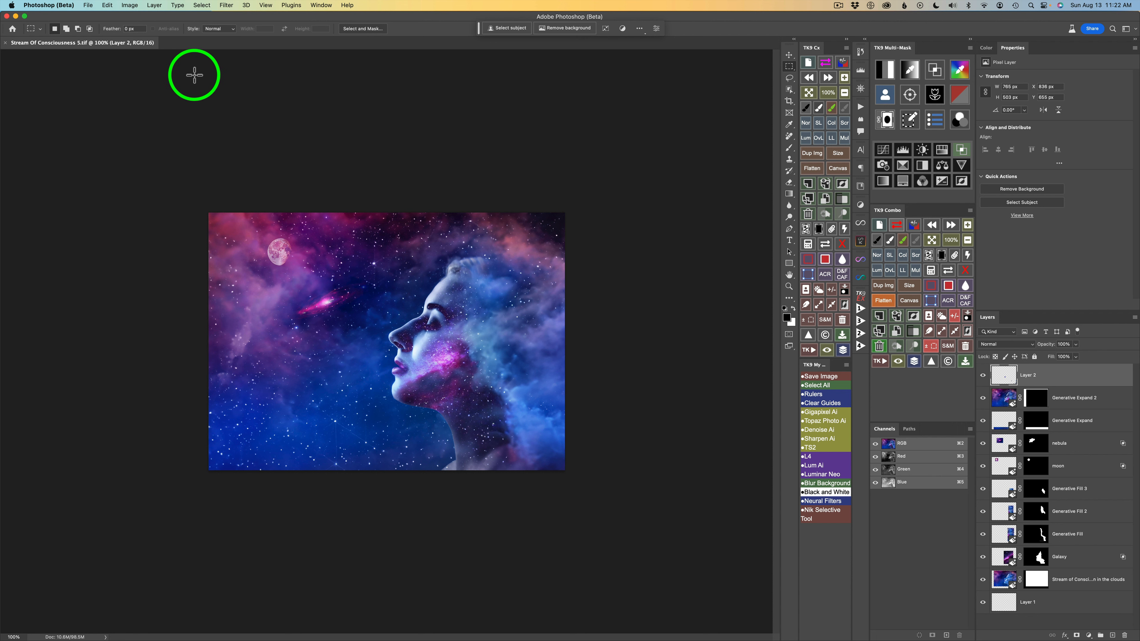
# Set up an Export As of the composite in JPG format with quality 7.
pyautogui.click(88, 5)
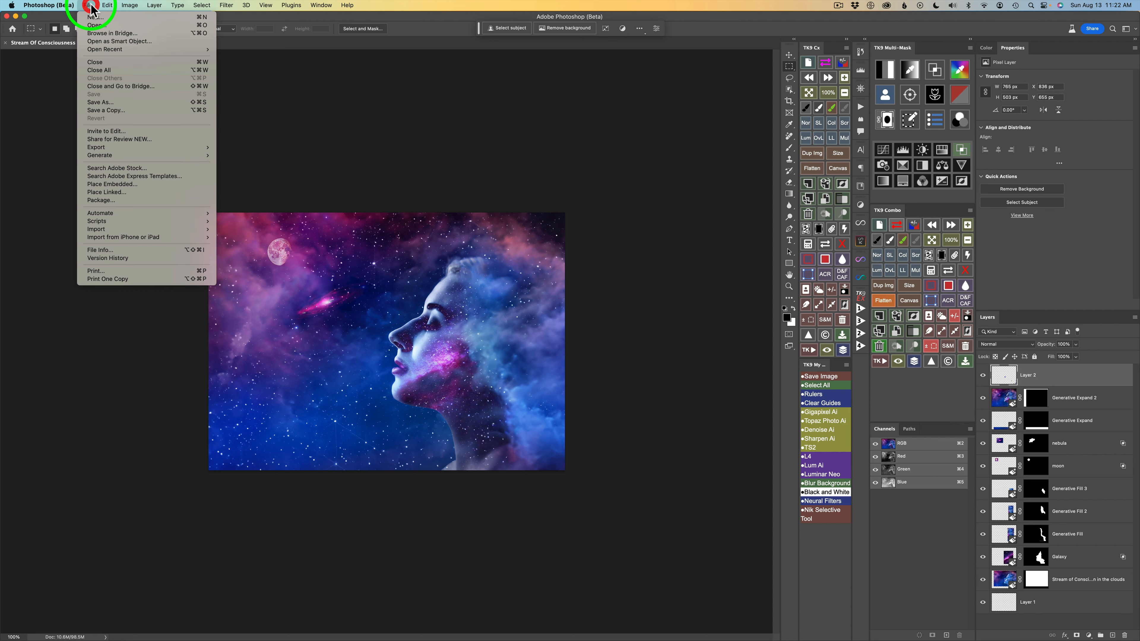
pyautogui.moveTo(140, 147)
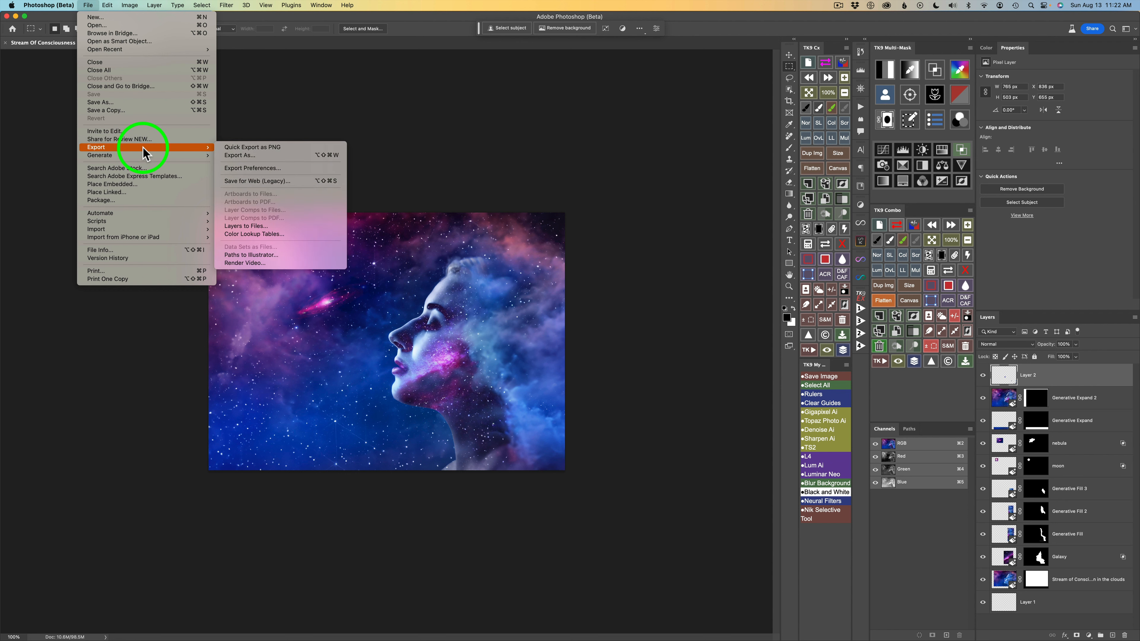
pyautogui.click(238, 155)
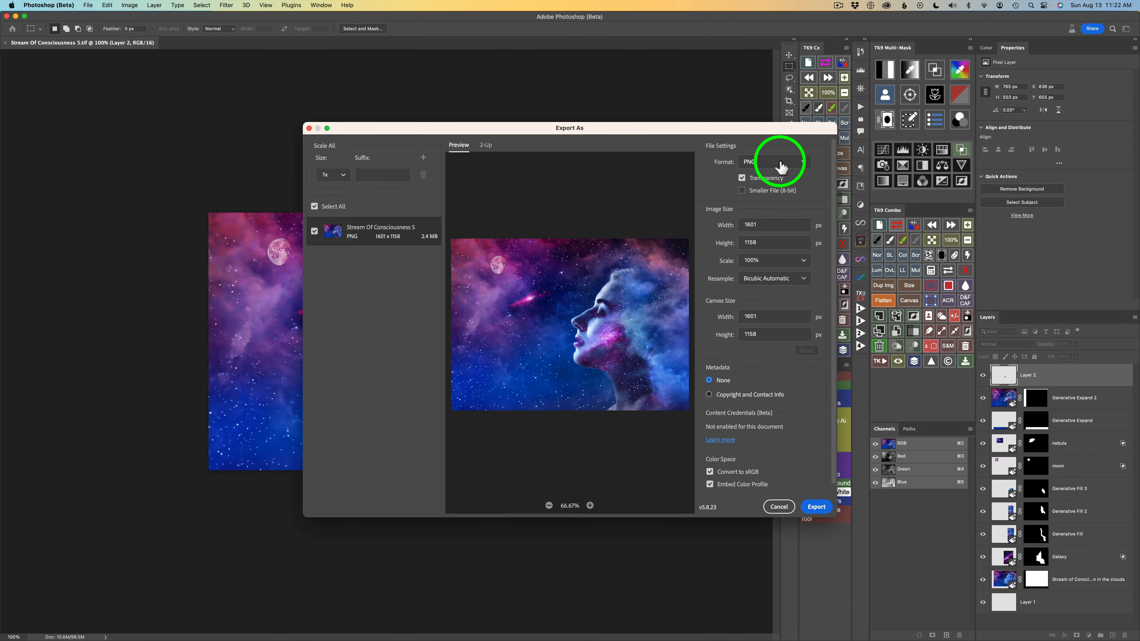
pyautogui.click(781, 162)
pyautogui.click(769, 193)
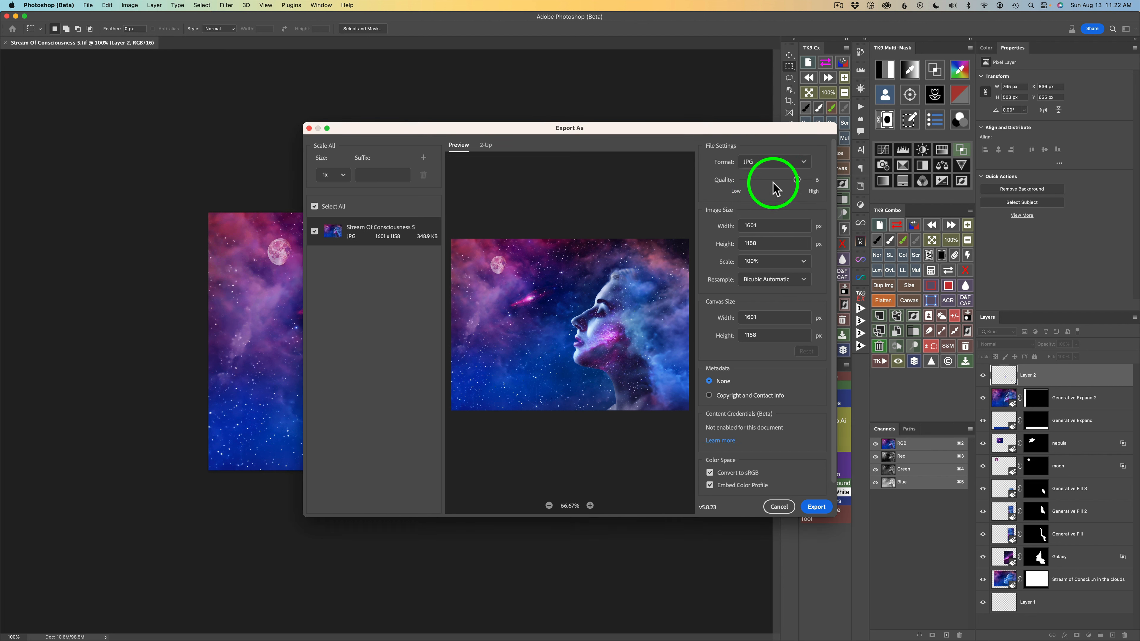
pyautogui.moveTo(798, 179); pyautogui.dragTo(807, 179)
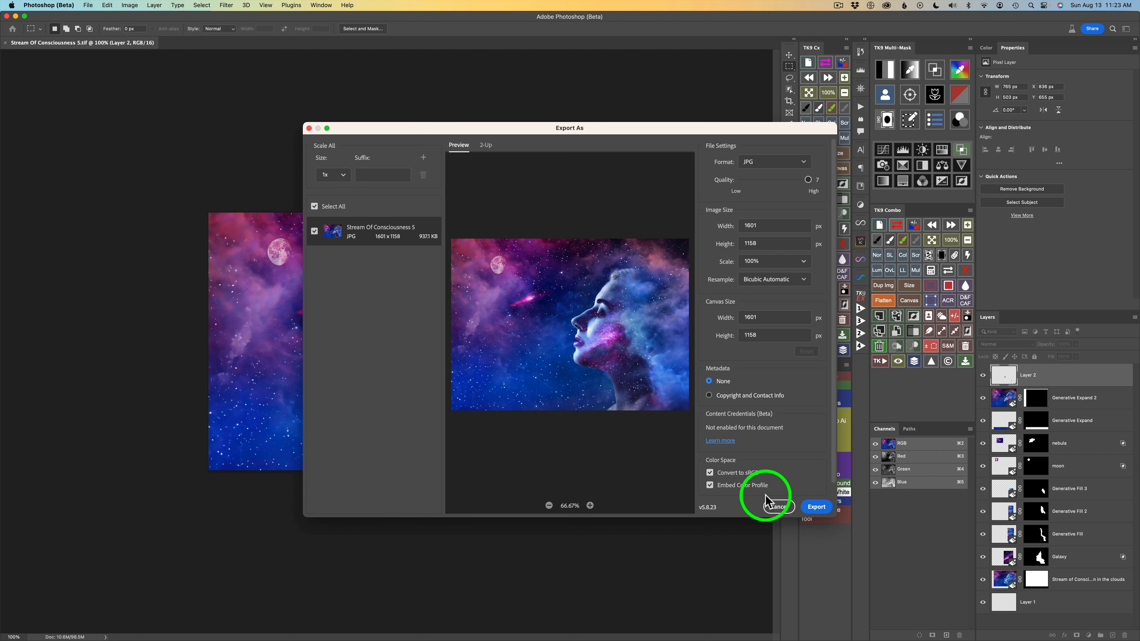
# Export the image to the Desktop as "Stream Of Consciousness 5.jpg".
pyautogui.click(817, 508)
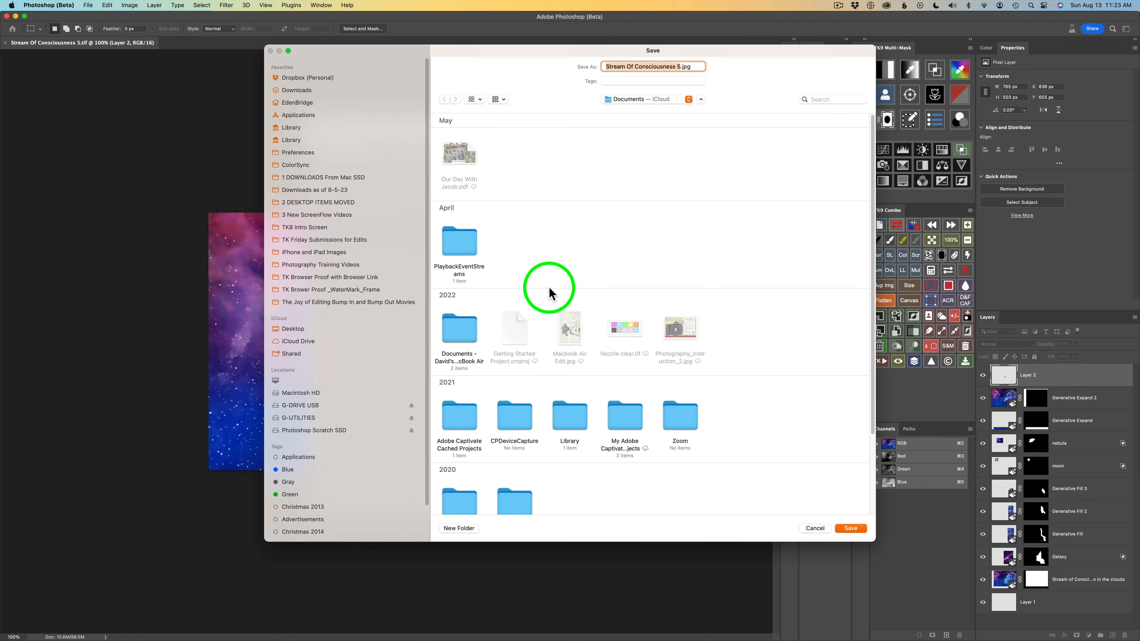
pyautogui.click(302, 329)
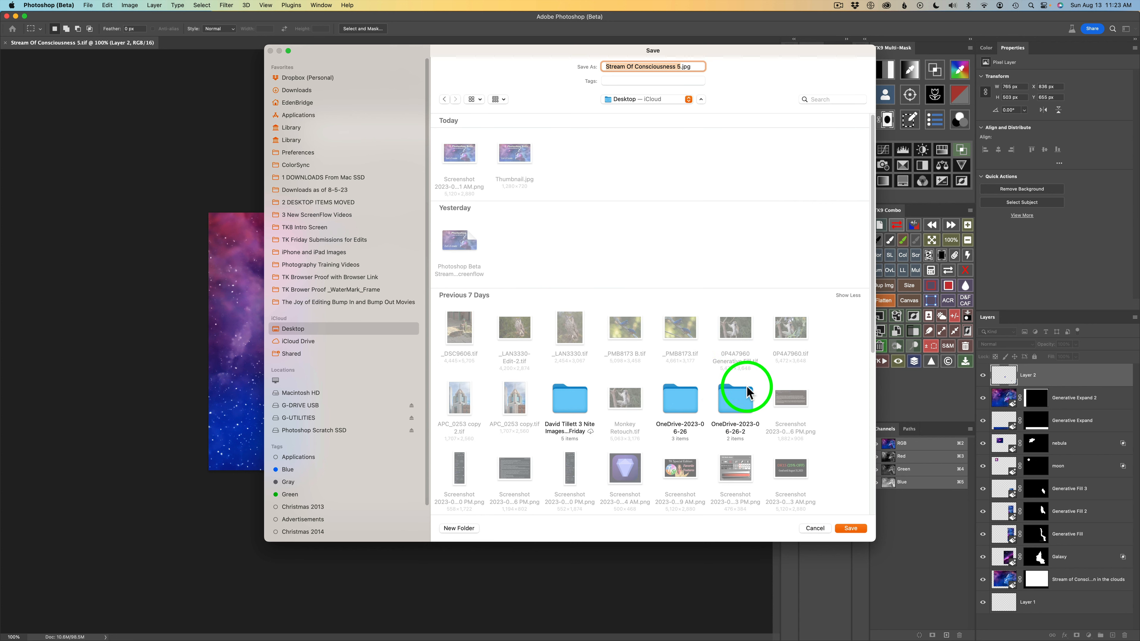
pyautogui.click(688, 69)
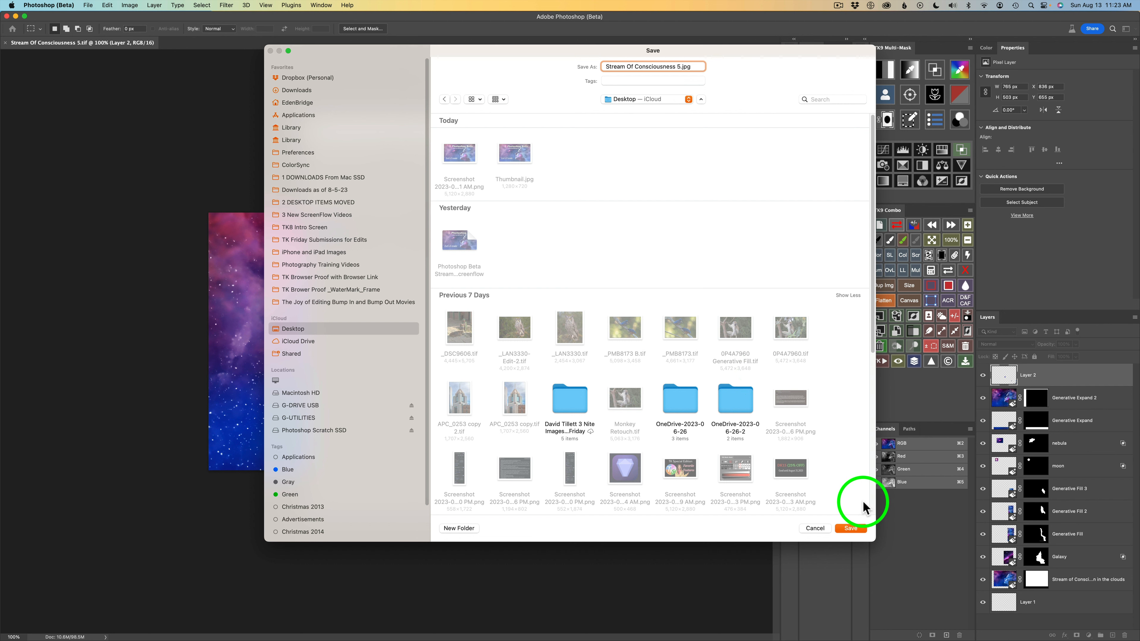
pyautogui.click(851, 528)
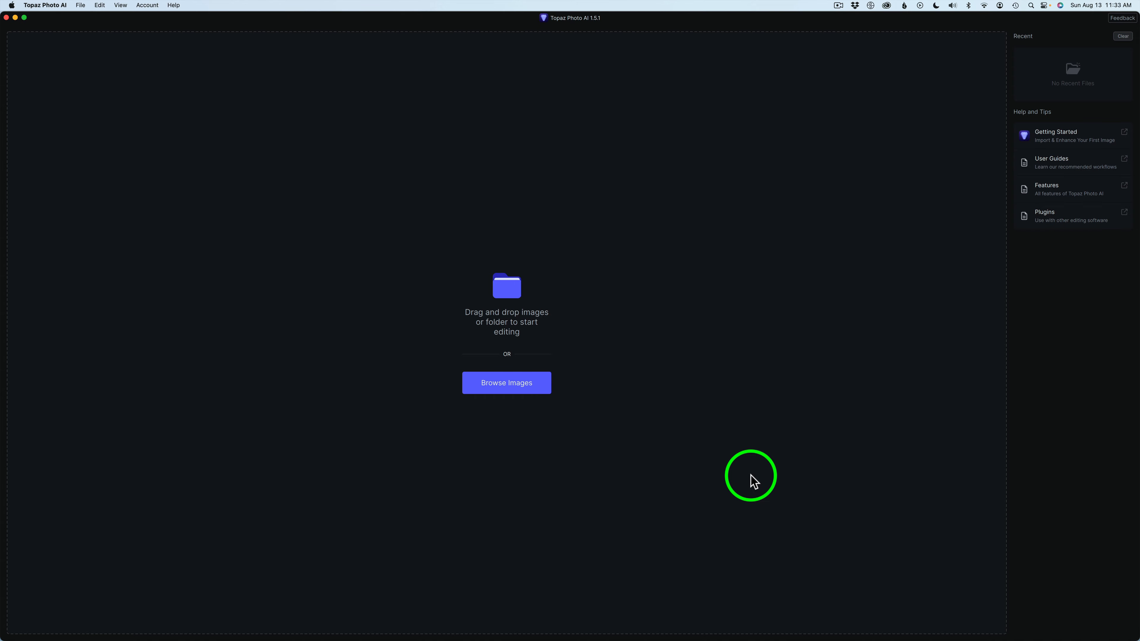
# Open "Stream Of Consciousness 5.jpg" from the Desktop in Topaz Photo AI.
pyautogui.click(525, 384)
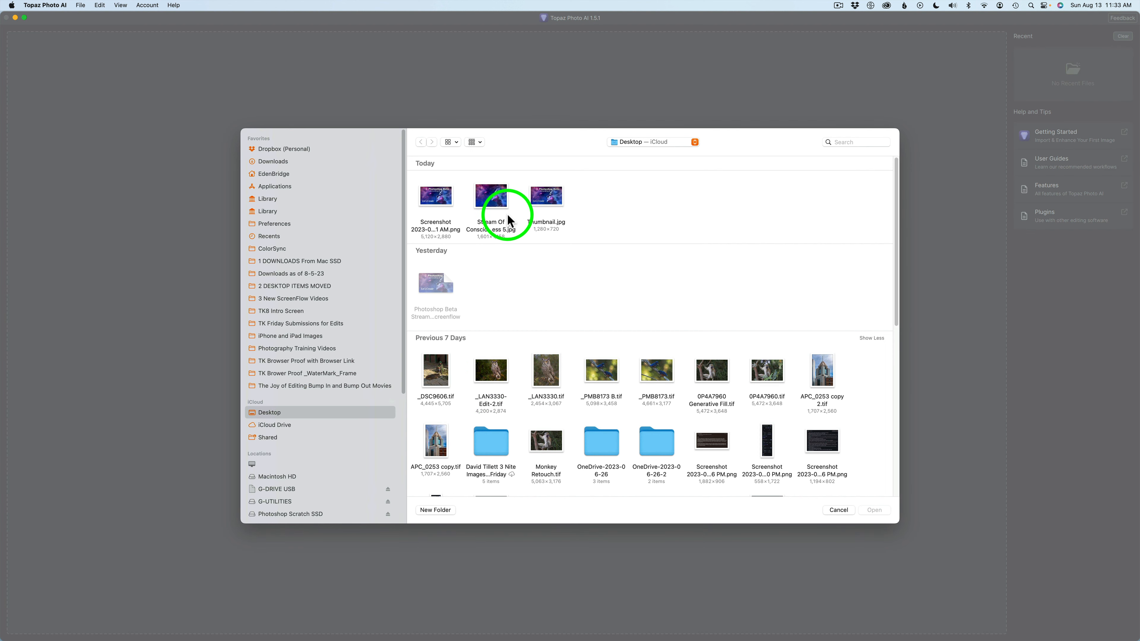
pyautogui.click(490, 199)
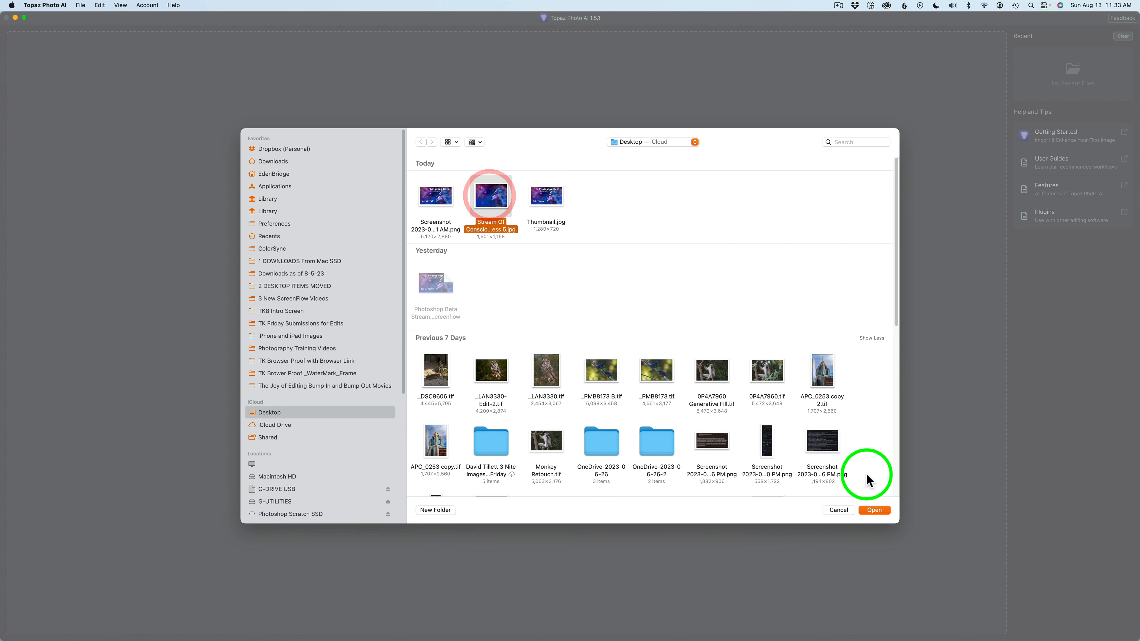
pyautogui.click(874, 511)
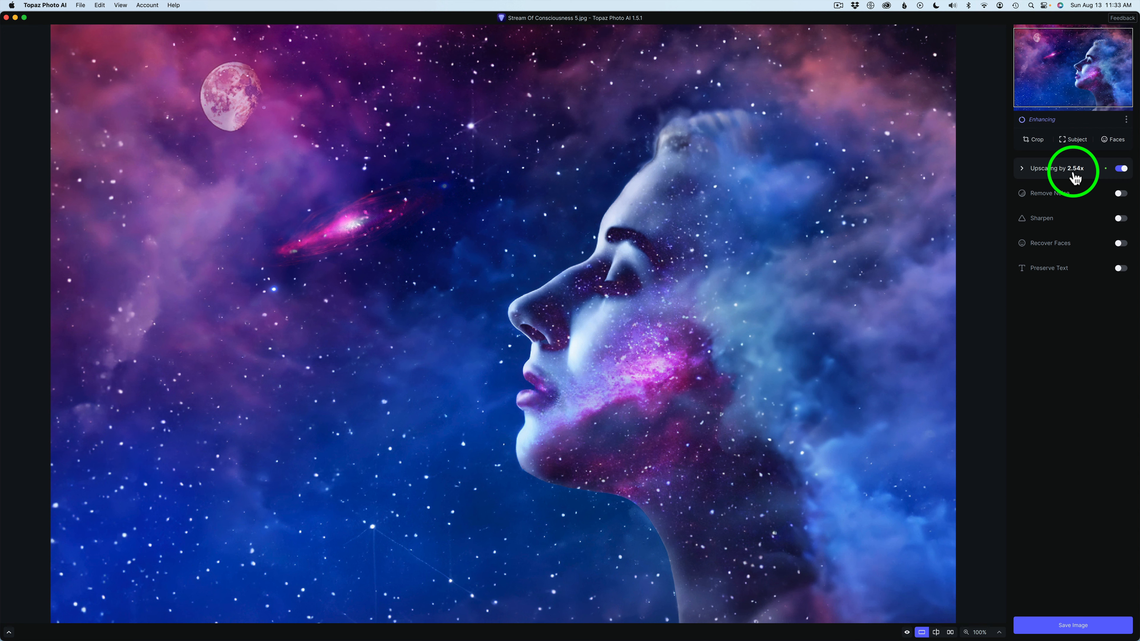
# Set the upscaling to 4x with the Low Resolution AI model and Minor Deblur at 30.
pyautogui.click(1023, 170)
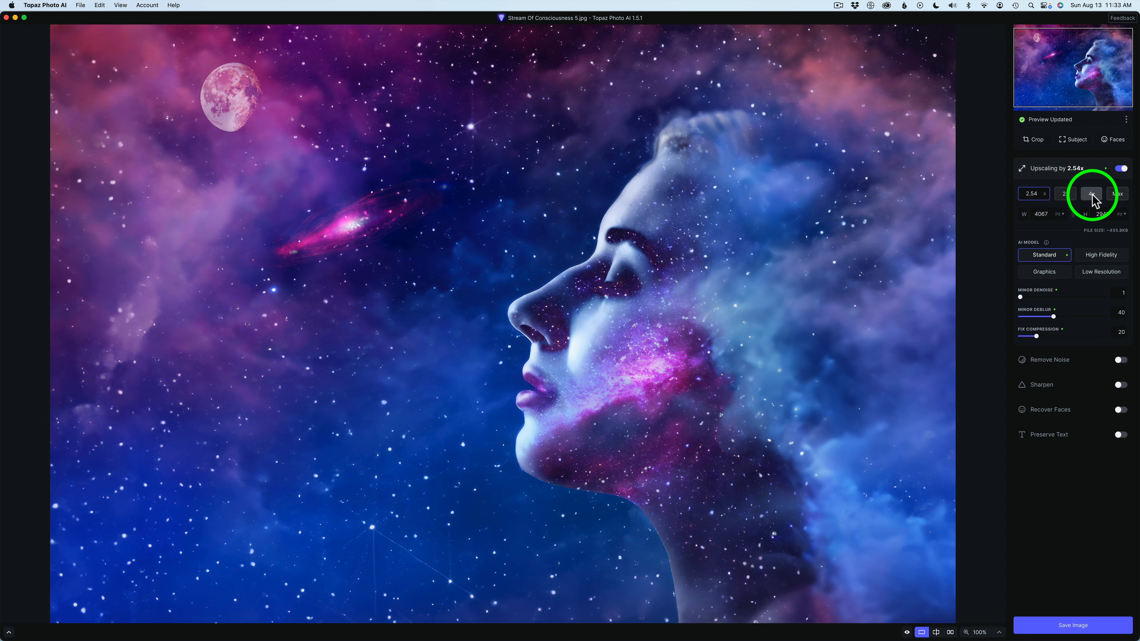
pyautogui.click(1093, 196)
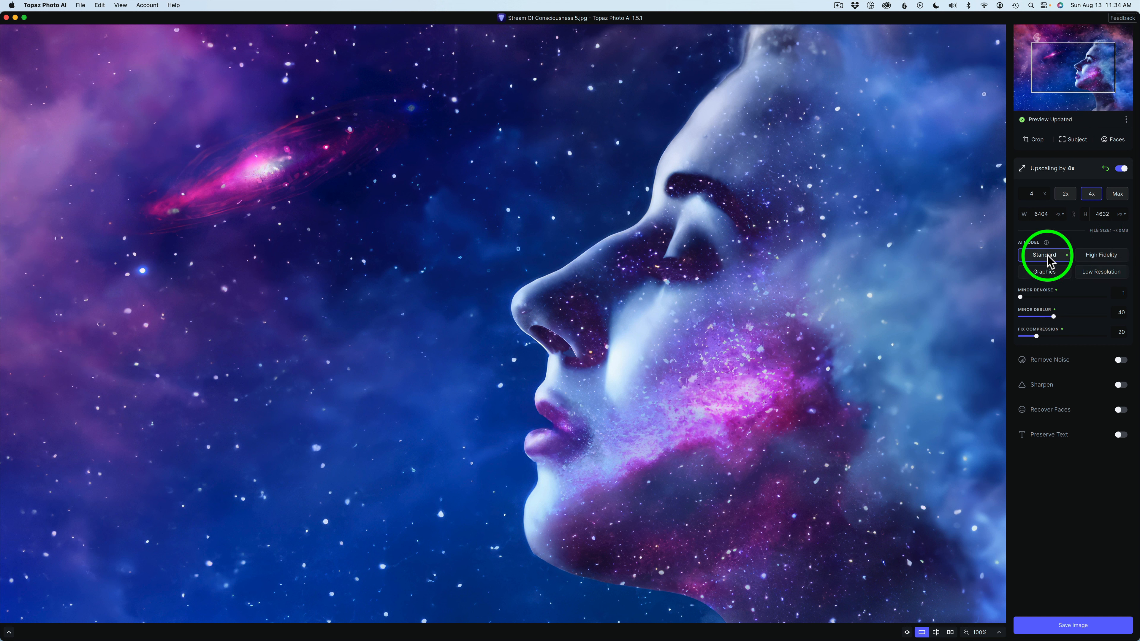
pyautogui.click(1094, 273)
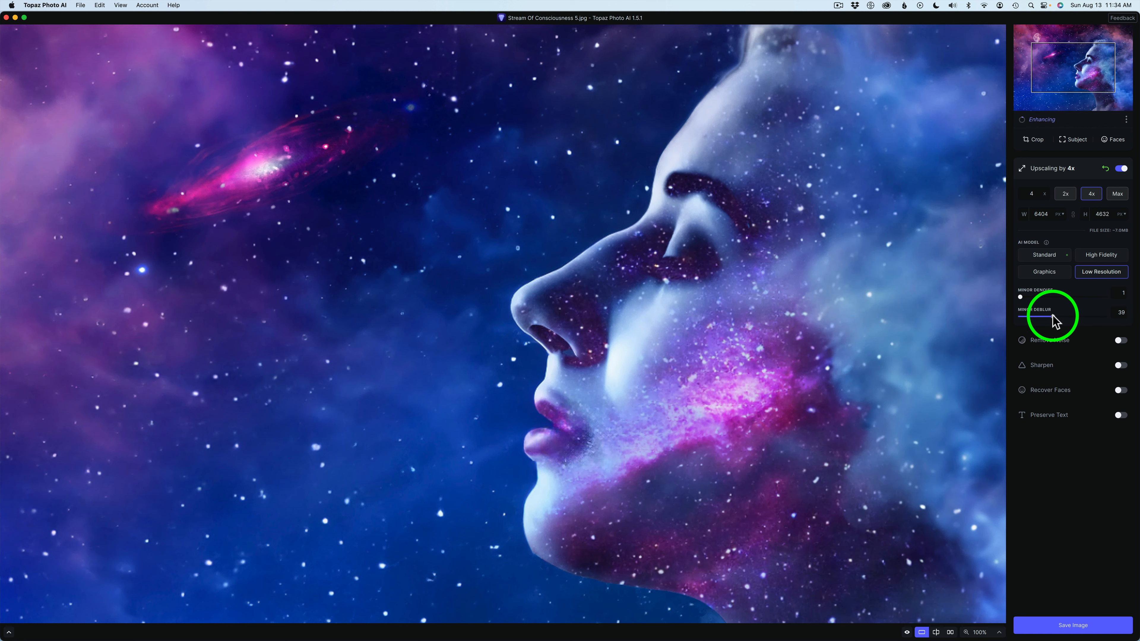
pyautogui.moveTo(1054, 318); pyautogui.dragTo(1045, 318)
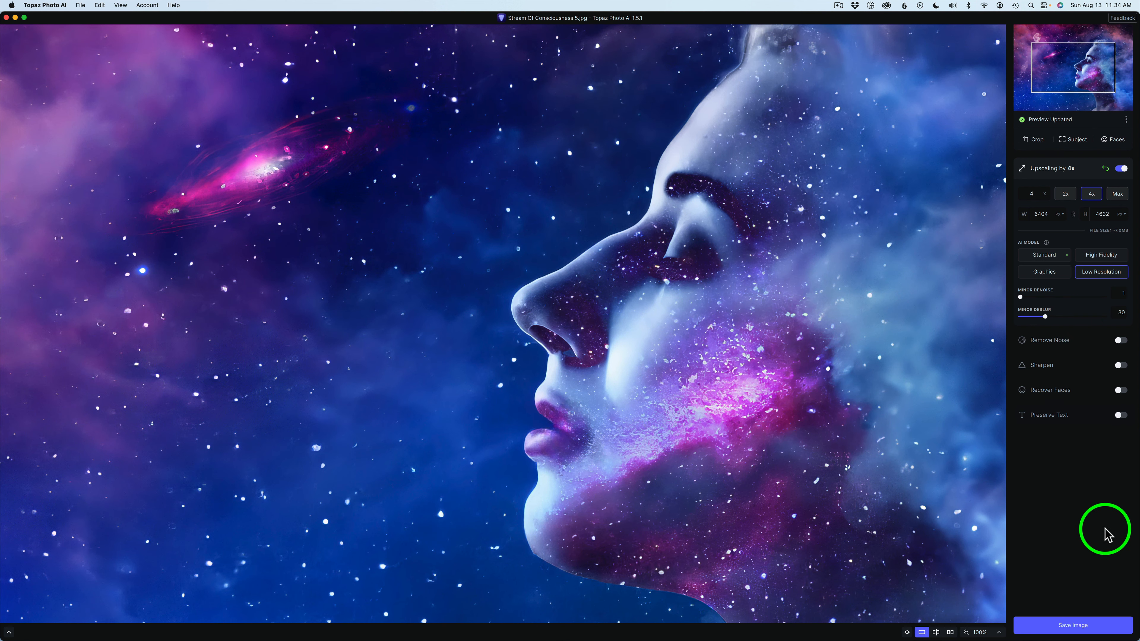
# Save the upscaled image to the original folder with the prefix "PhotoAI_", preserving the input format.
pyautogui.click(1090, 626)
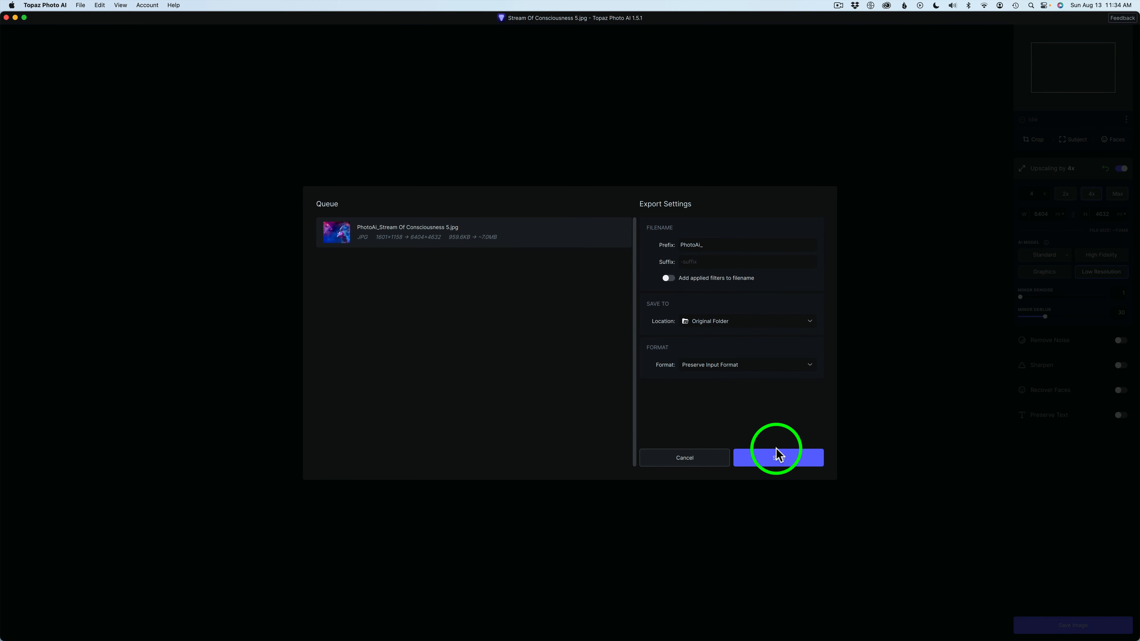
pyautogui.click(775, 463)
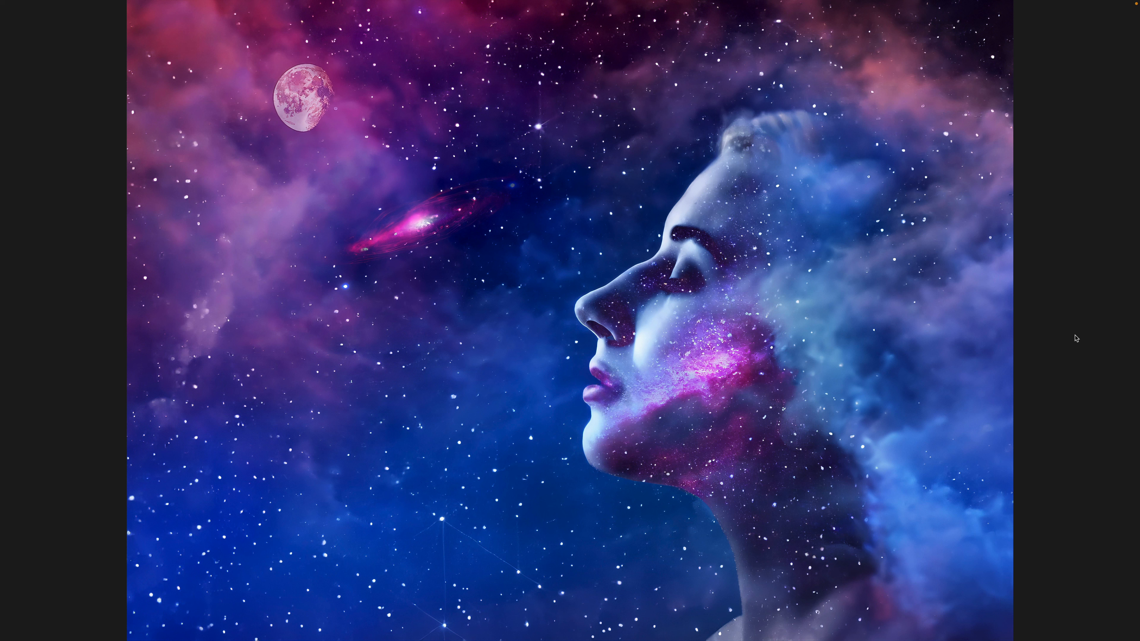
# Browse back from the finished nebula portrait through the preceding surreal head composites at full-screen size.
pyautogui.press('Left')
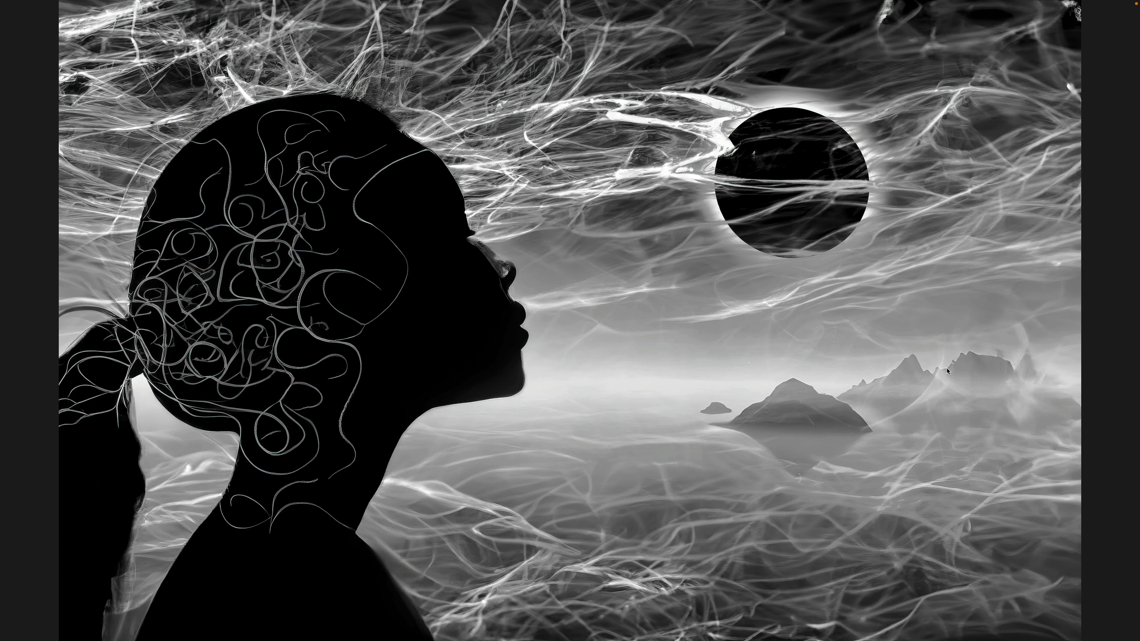
pyautogui.press('Left')
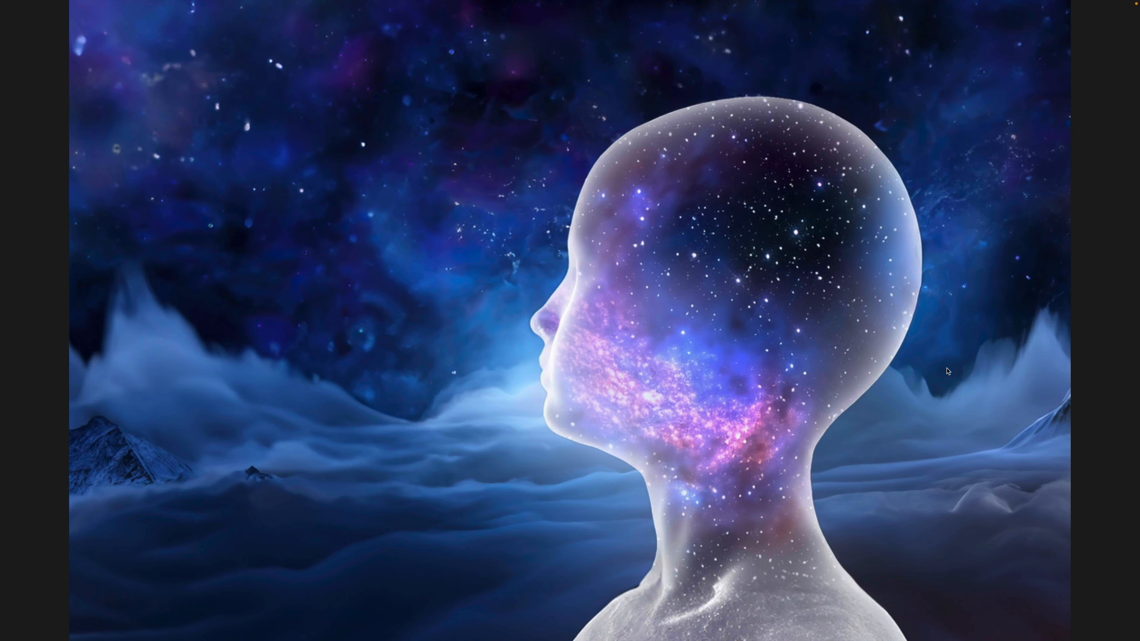